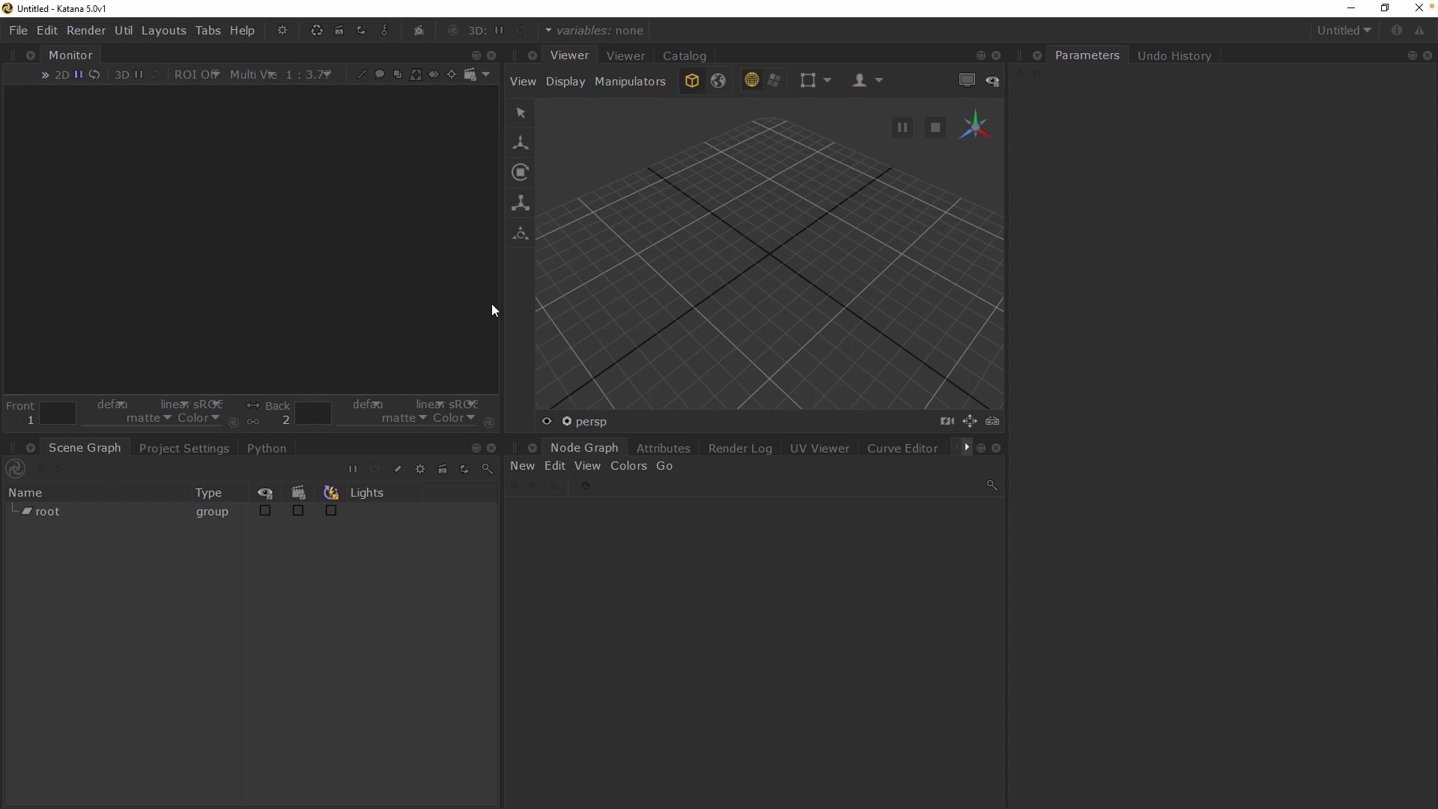
# Narrow the Monitor pane slightly so the Viewer and Node Graph column widens, keeping the Viewer height
pyautogui.click(503, 306)
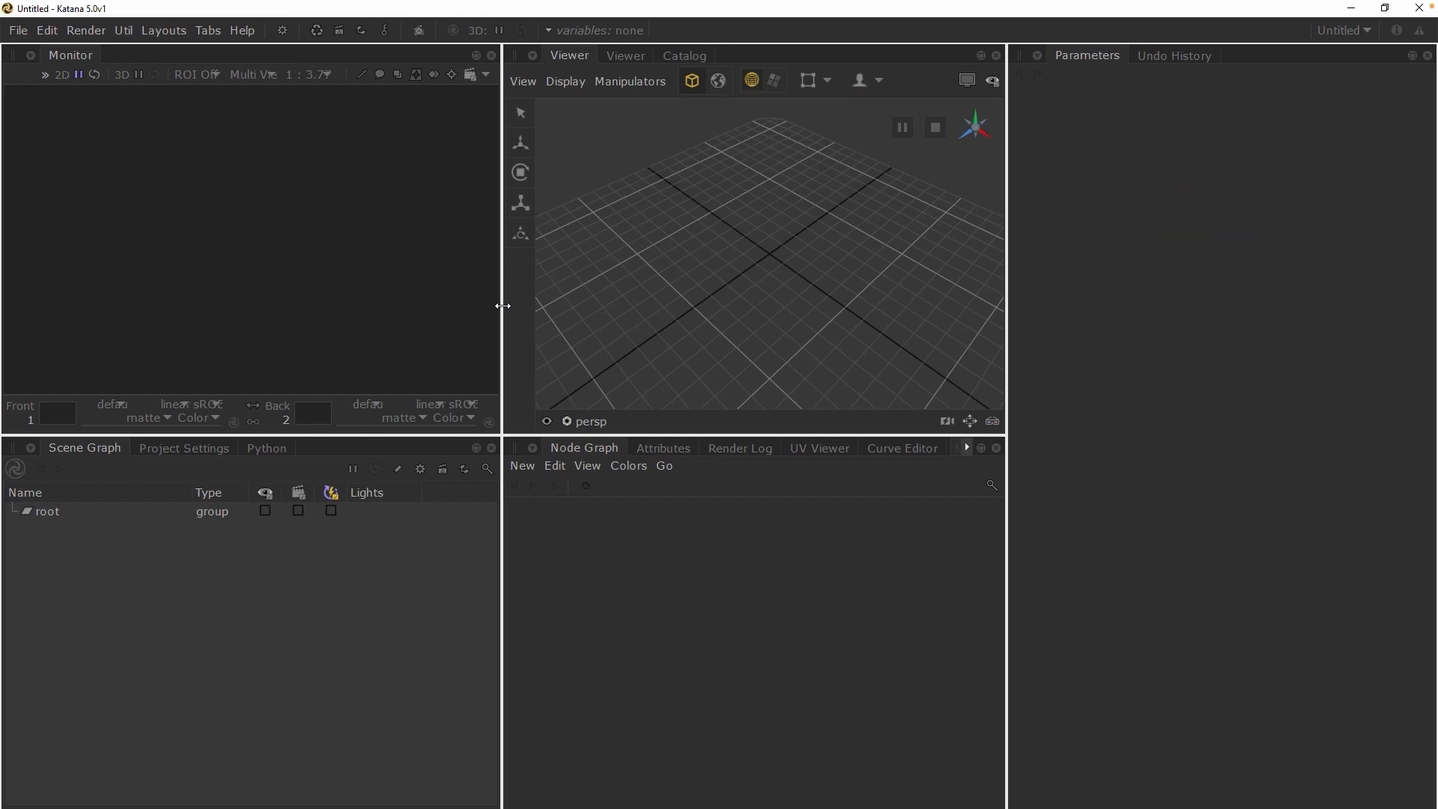
pyautogui.moveTo(503, 305); pyautogui.dragTo(488, 306)
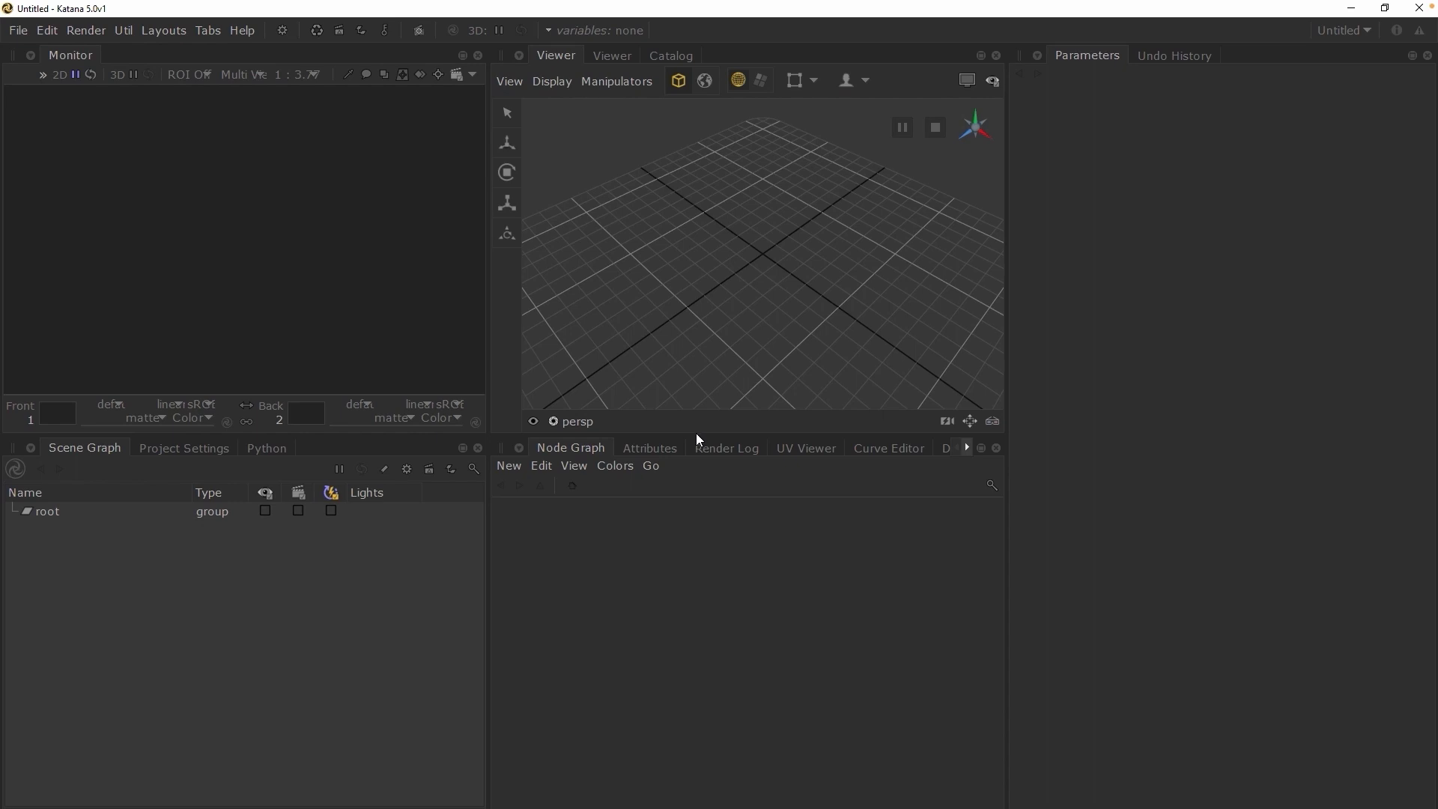
pyautogui.click(695, 433)
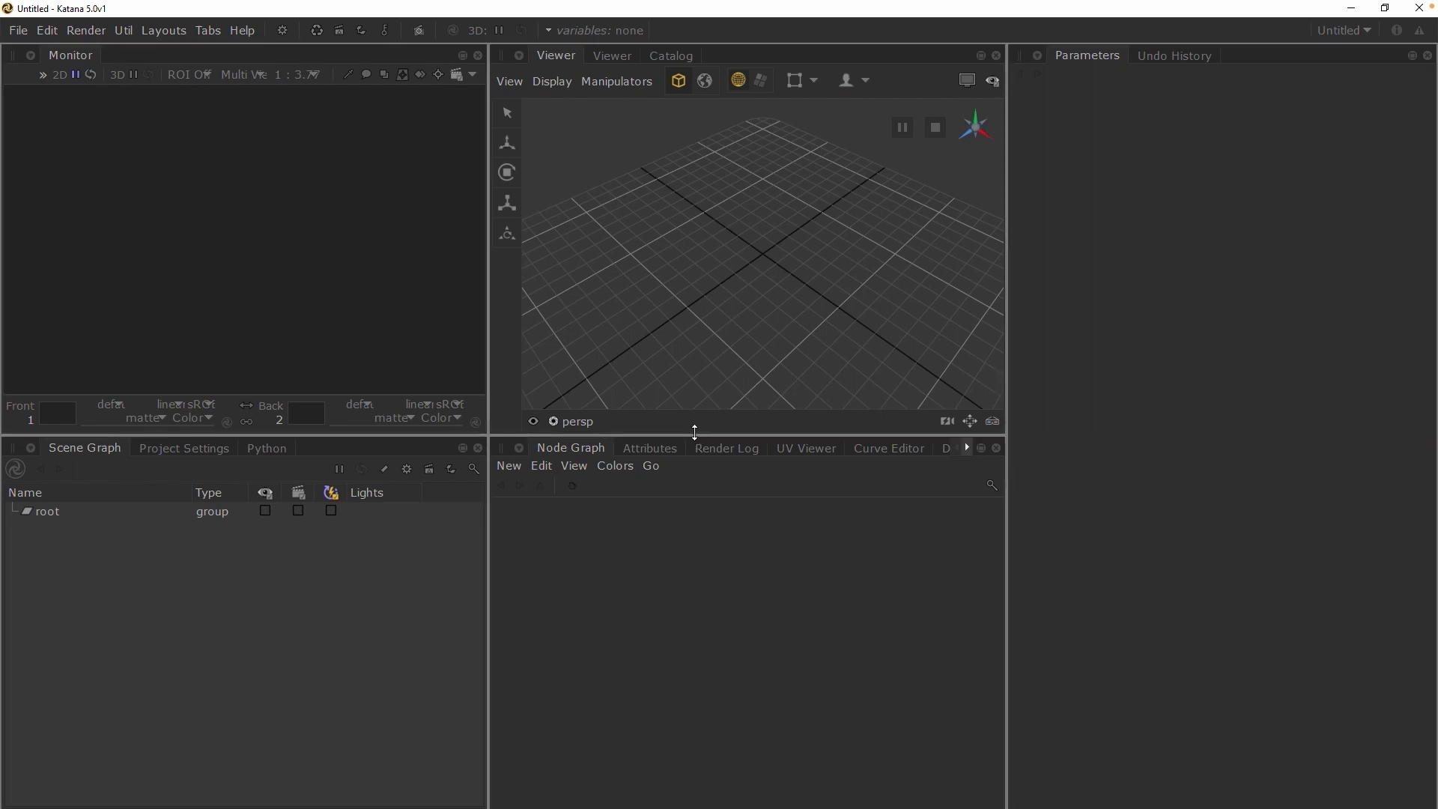
pyautogui.click(695, 433)
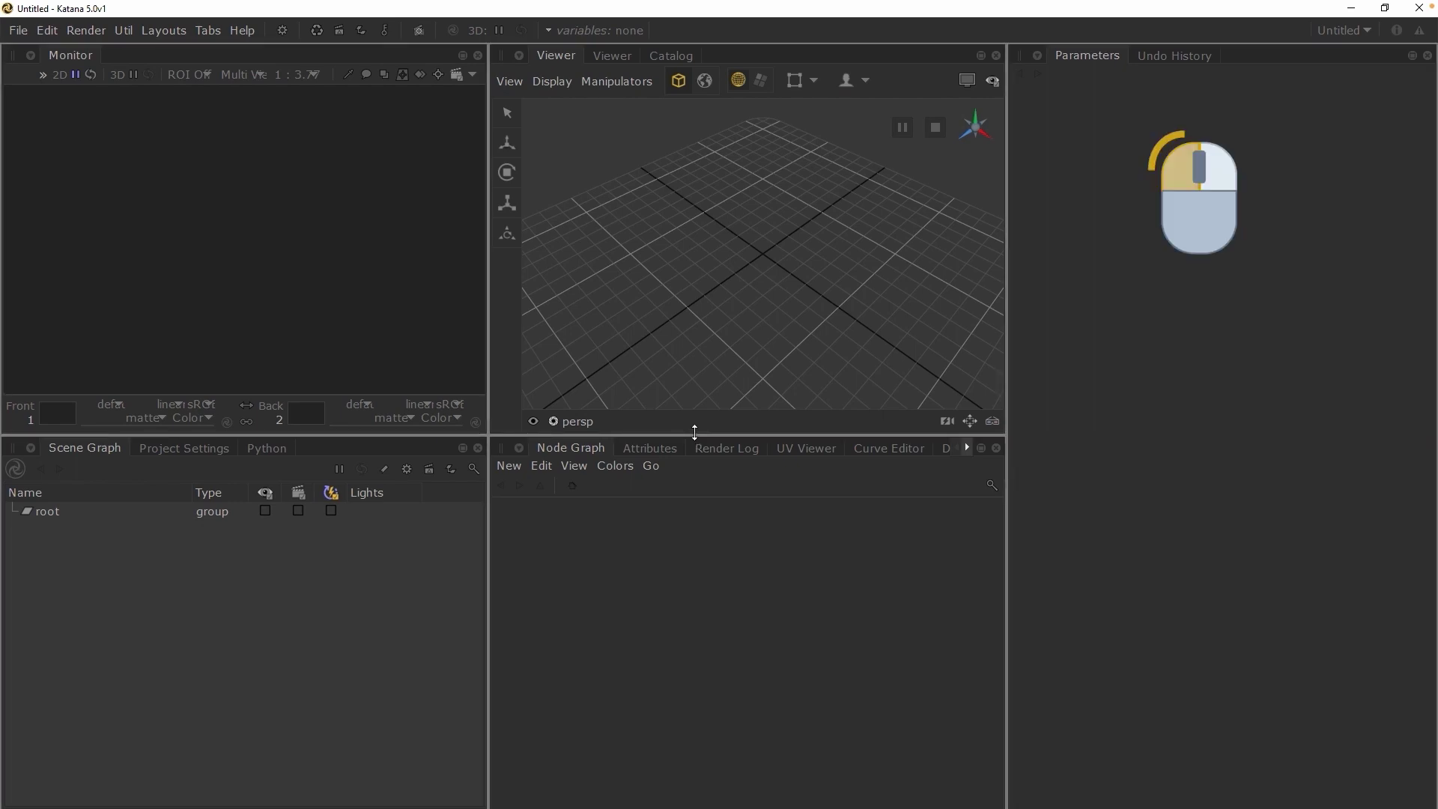
pyautogui.moveTo(695, 433)
pyautogui.mouseDown()
pyautogui.moveTo(695, 397)
pyautogui.moveTo(695, 433)
pyautogui.mouseUp()
pyautogui.moveTo(488, 309)
pyautogui.mouseDown()
pyautogui.moveTo(502, 310)
pyautogui.moveTo(452, 311)
pyautogui.moveTo(489, 311)
pyautogui.mouseUp()
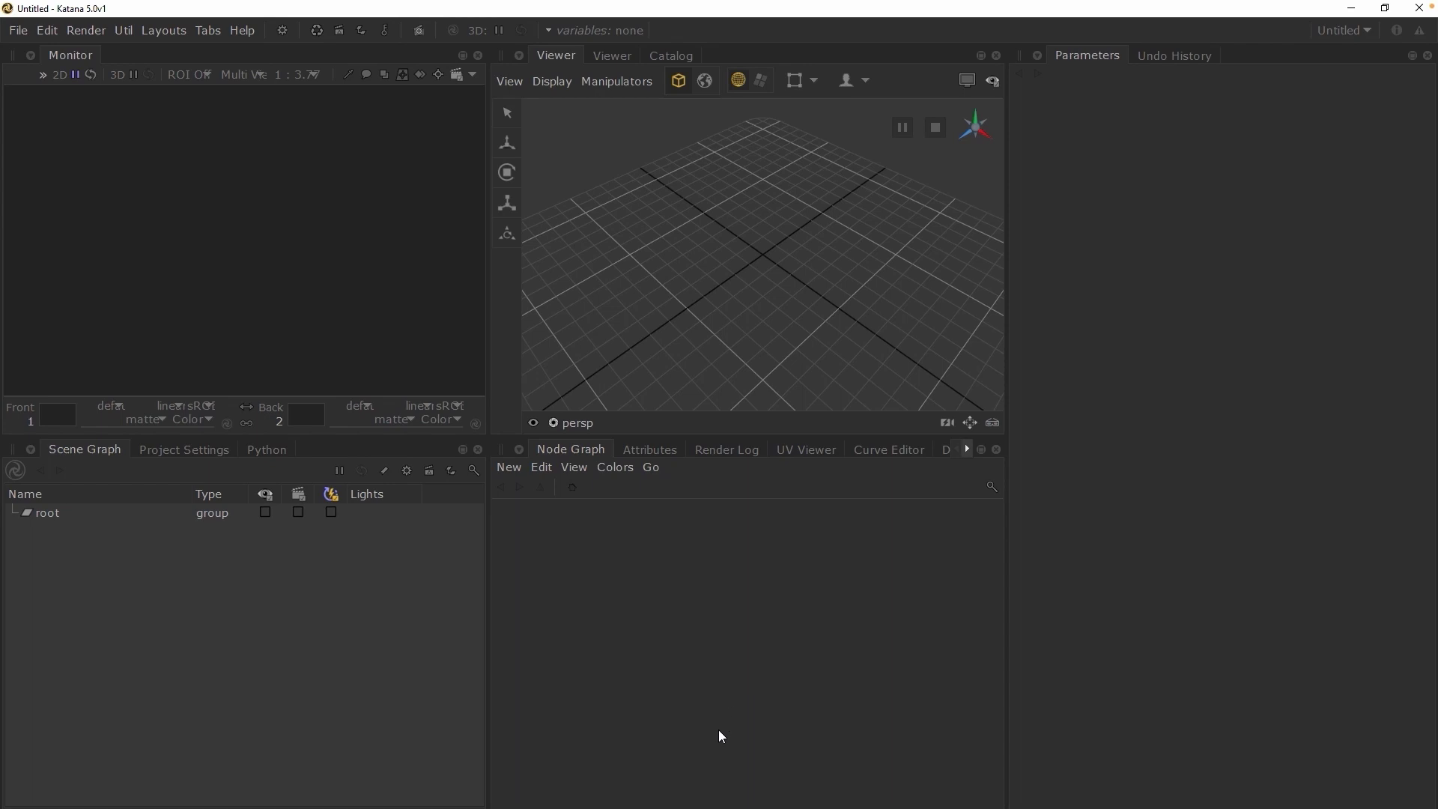
pyautogui.press('space')
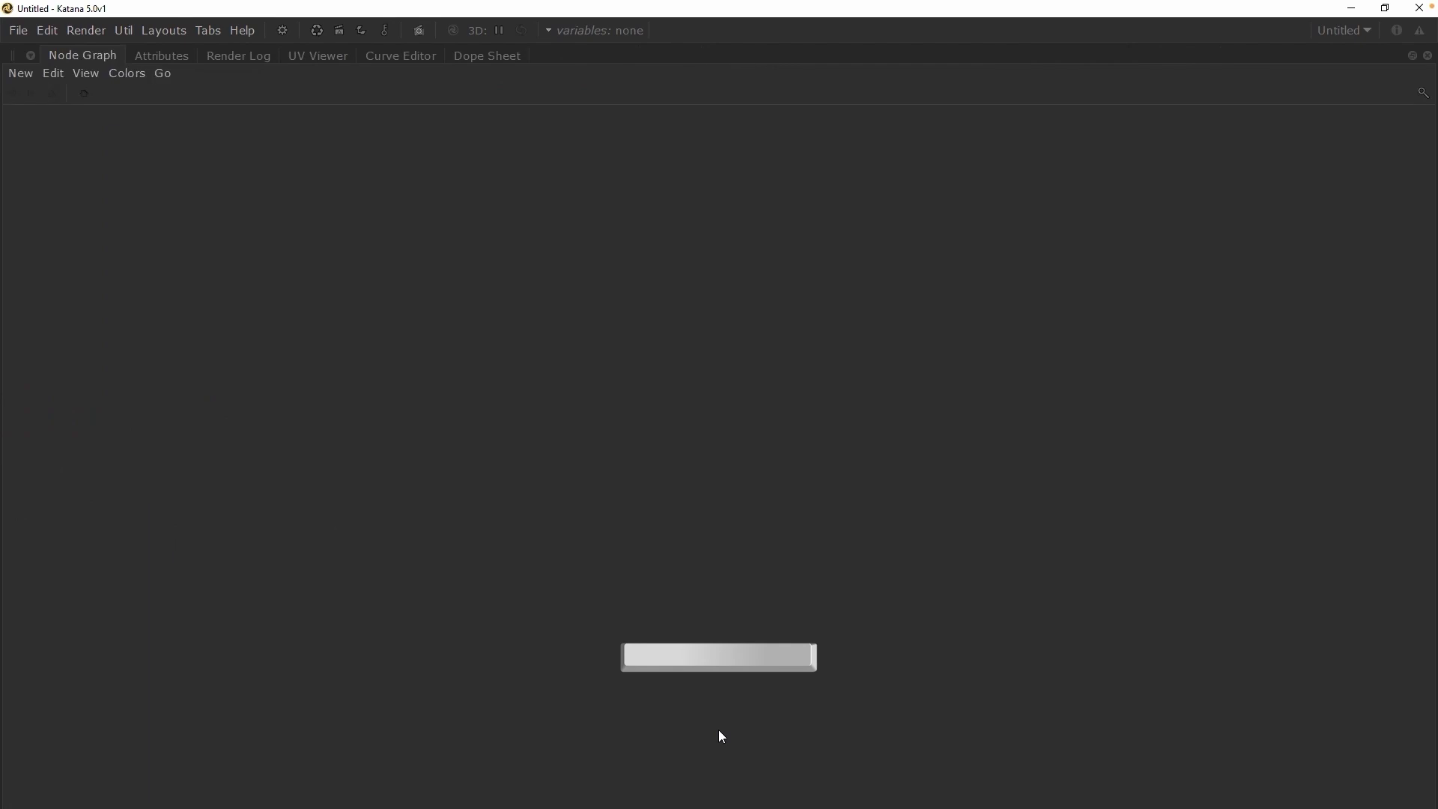
pyautogui.press('space')
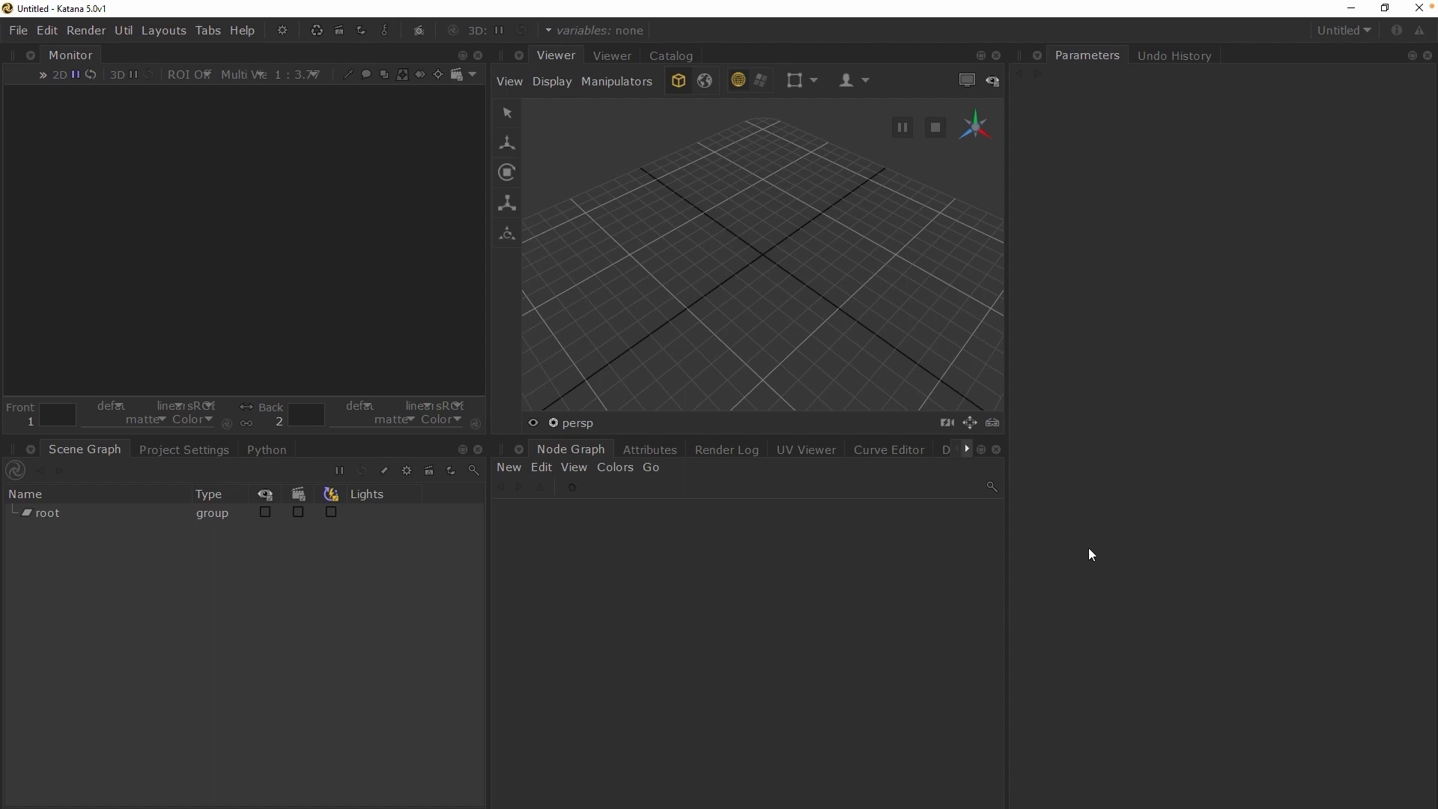
pyautogui.press('space')
pyautogui.press('space')
# Close the Scene Graph tab and all tabs in the Node Graph pane
pyautogui.click(479, 451)
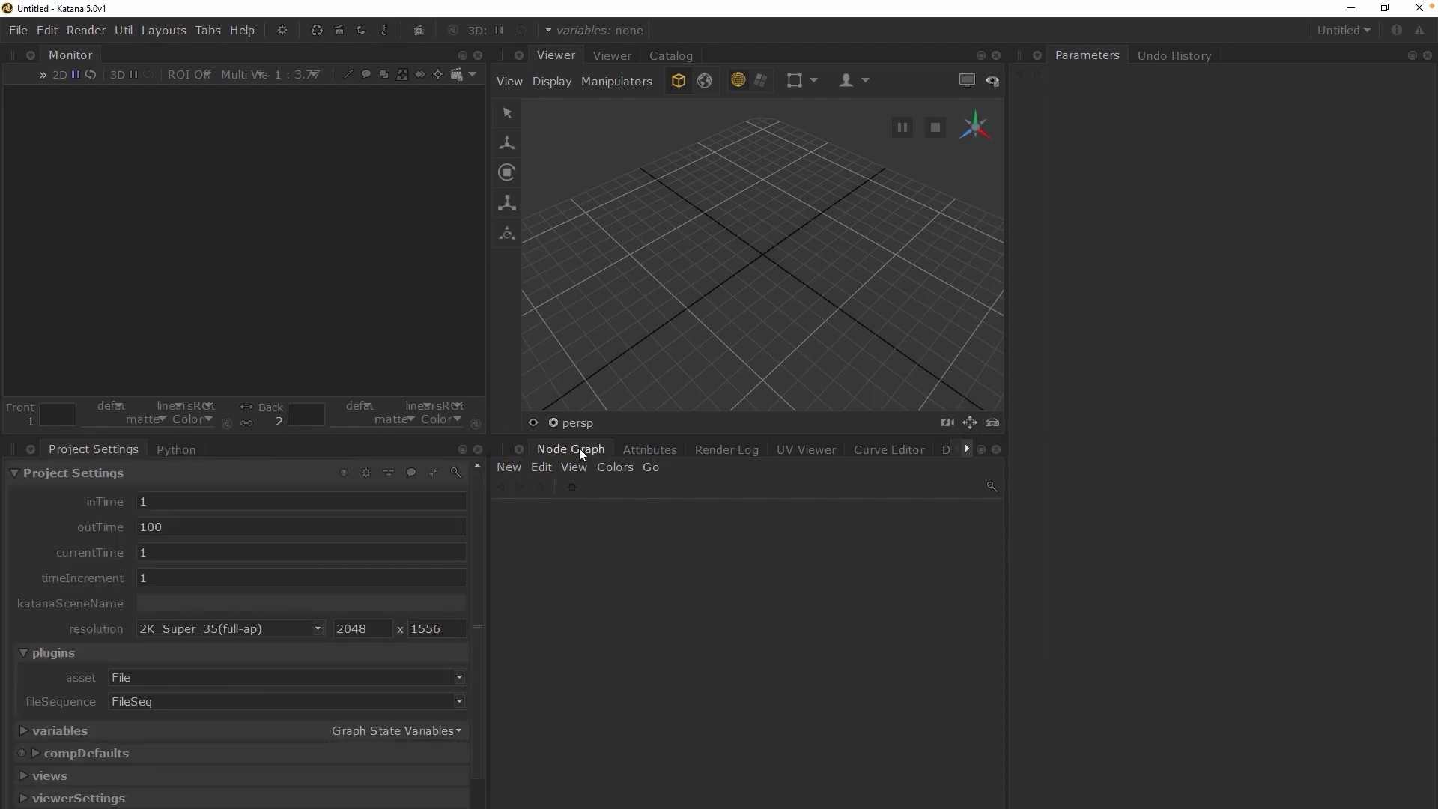
pyautogui.rightClick(601, 448)
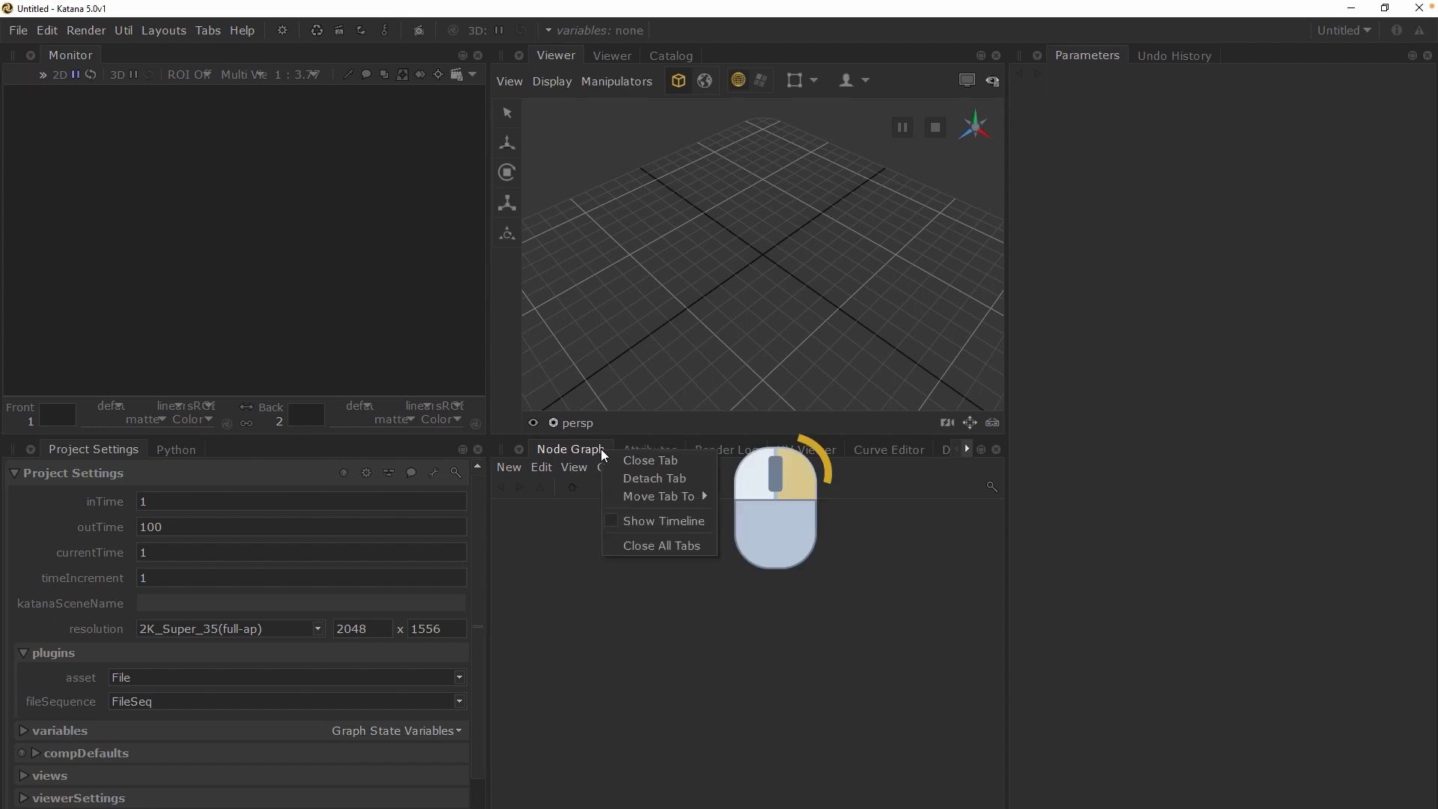
pyautogui.click(704, 548)
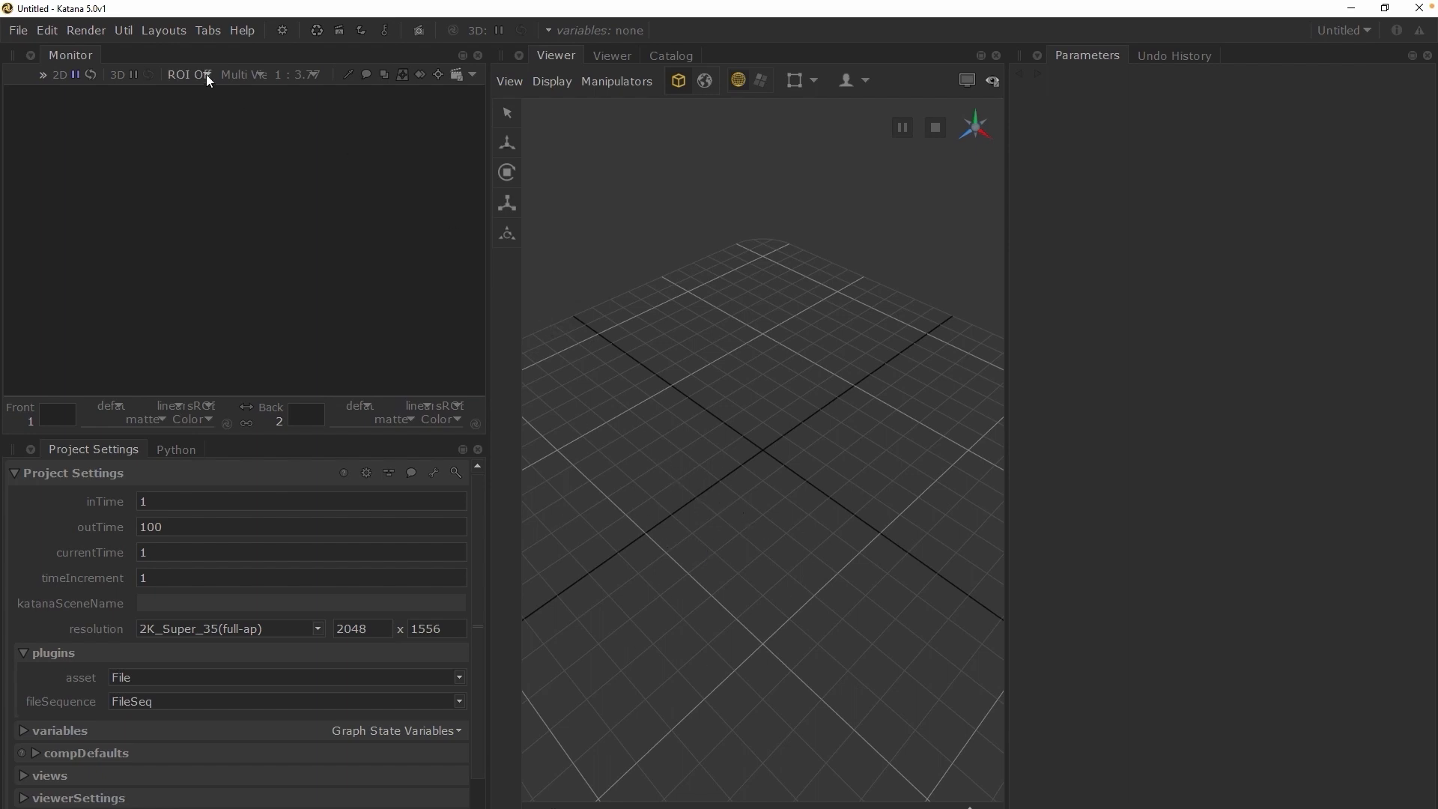
# Add a floating Node Graph from the Tabs menu and dock it in its own pane below the Viewer
pyautogui.click(214, 31)
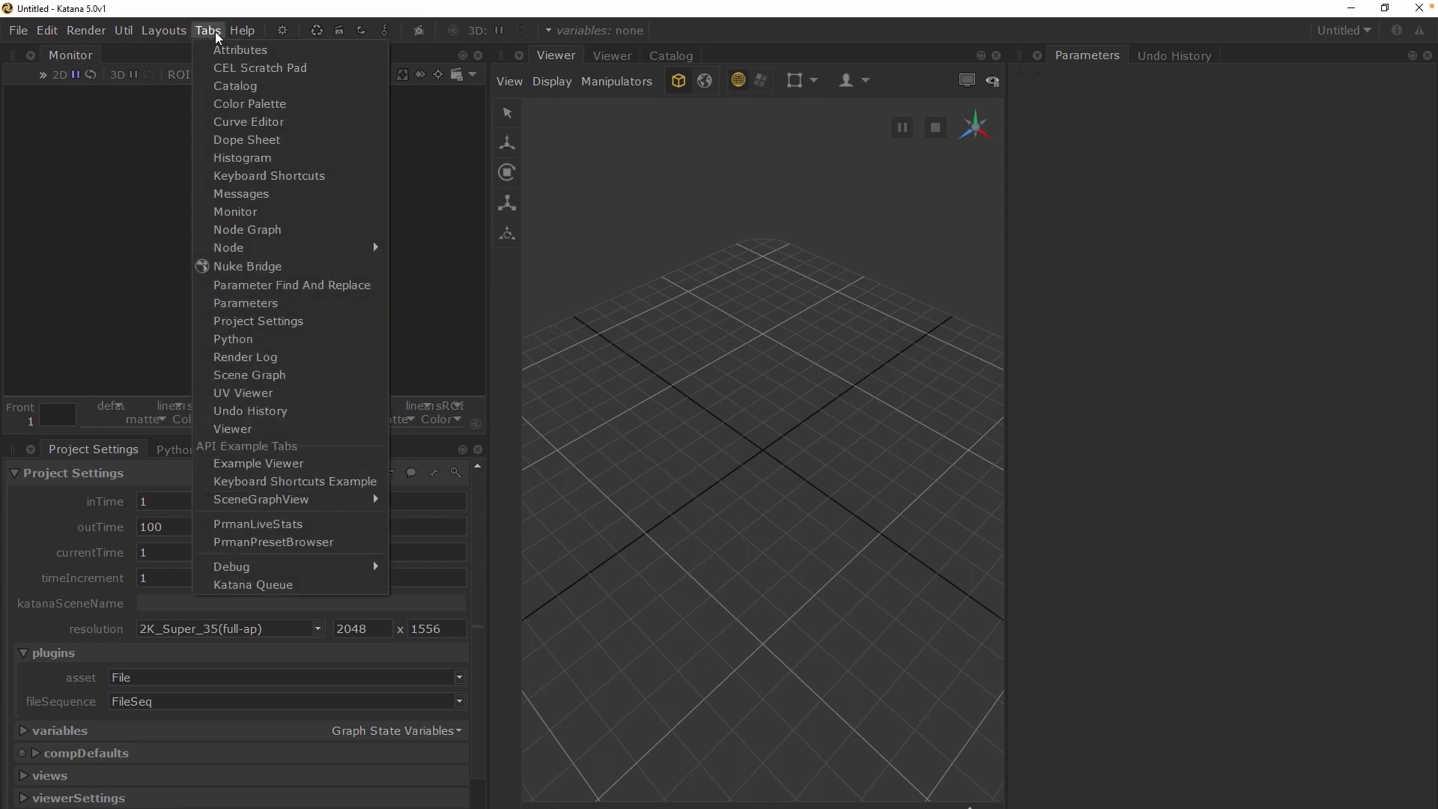
pyautogui.click(277, 227)
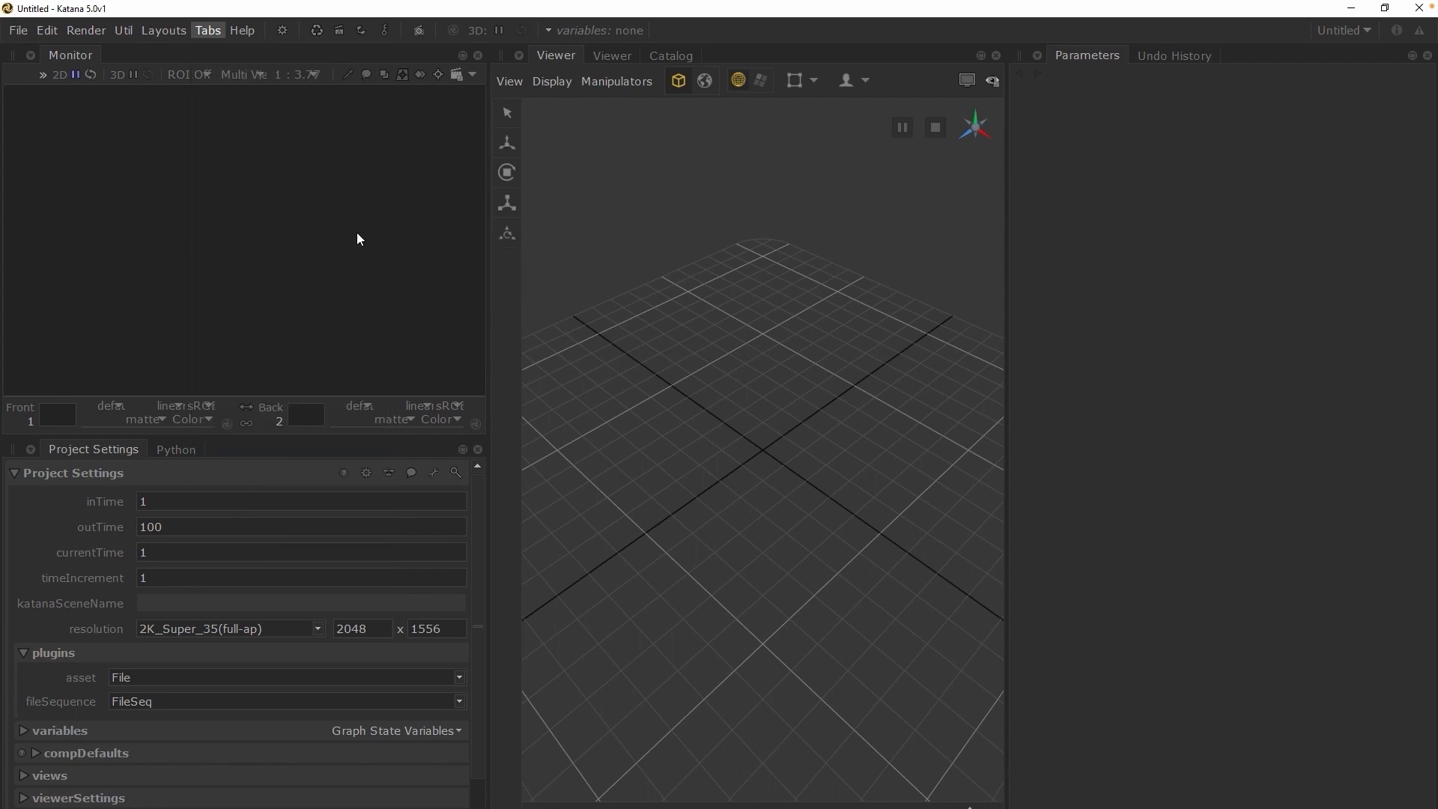
pyautogui.moveTo(562, 248); pyautogui.dragTo(972, 332)
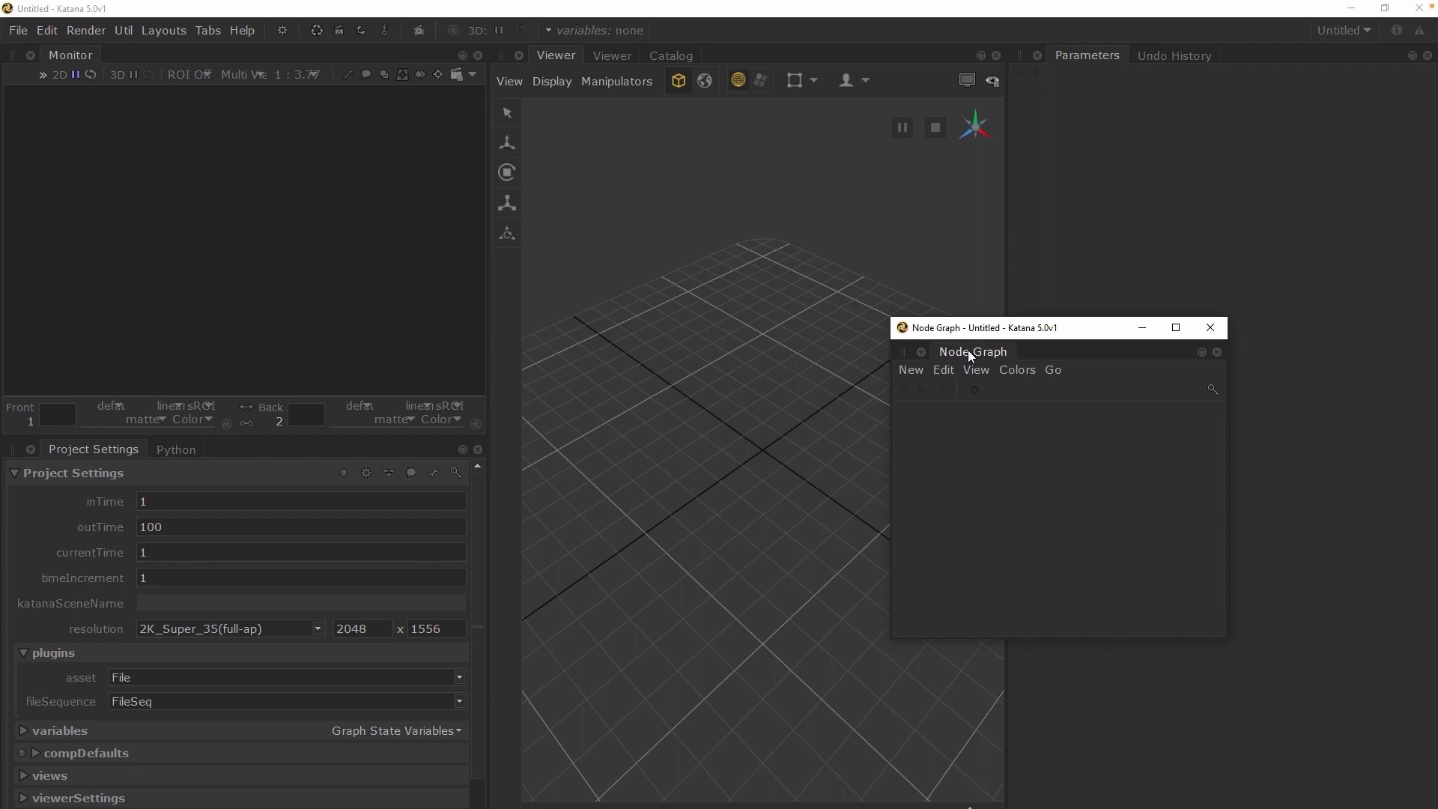
pyautogui.moveTo(968, 351); pyautogui.dragTo(744, 373)
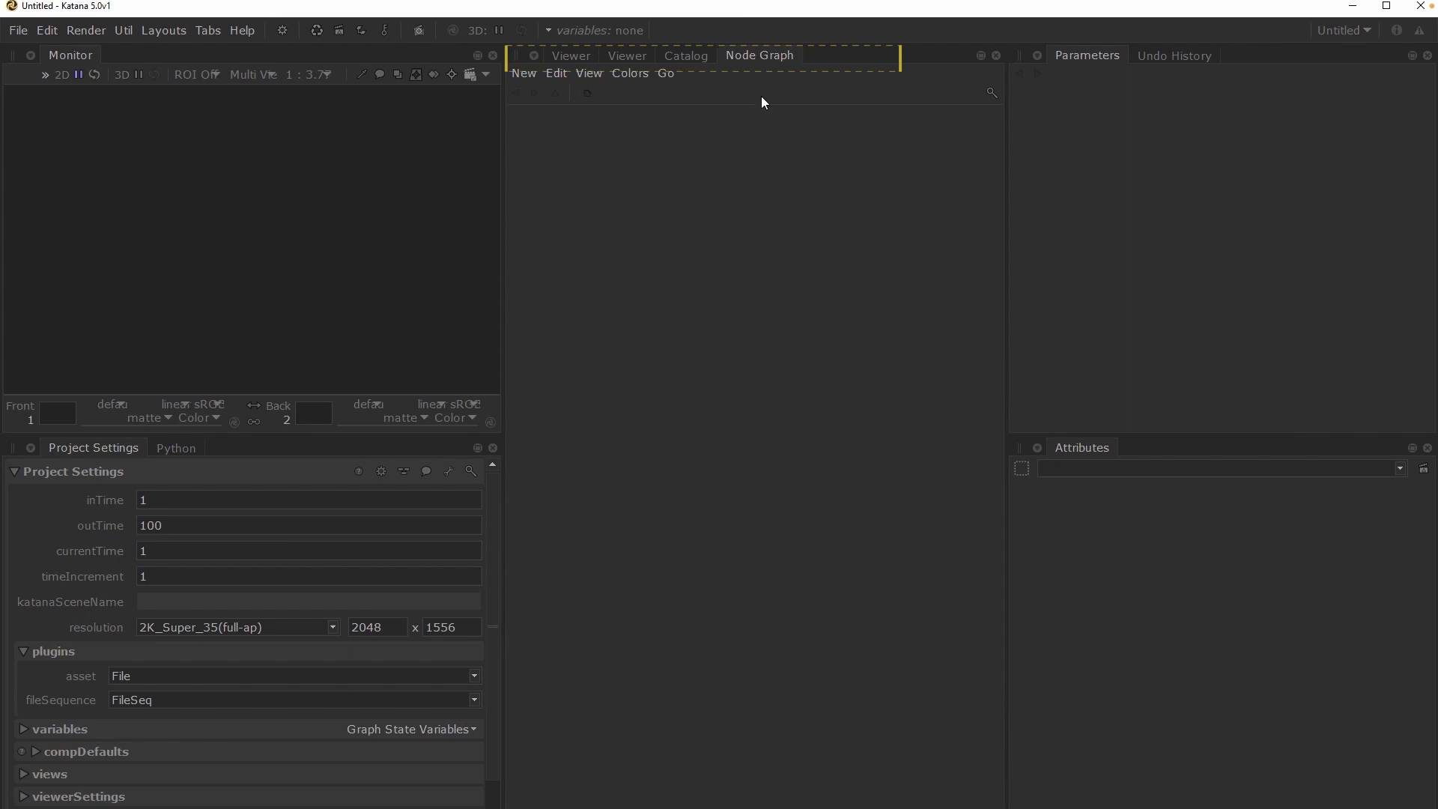
pyautogui.moveTo(749, 55); pyautogui.dragTo(580, 776)
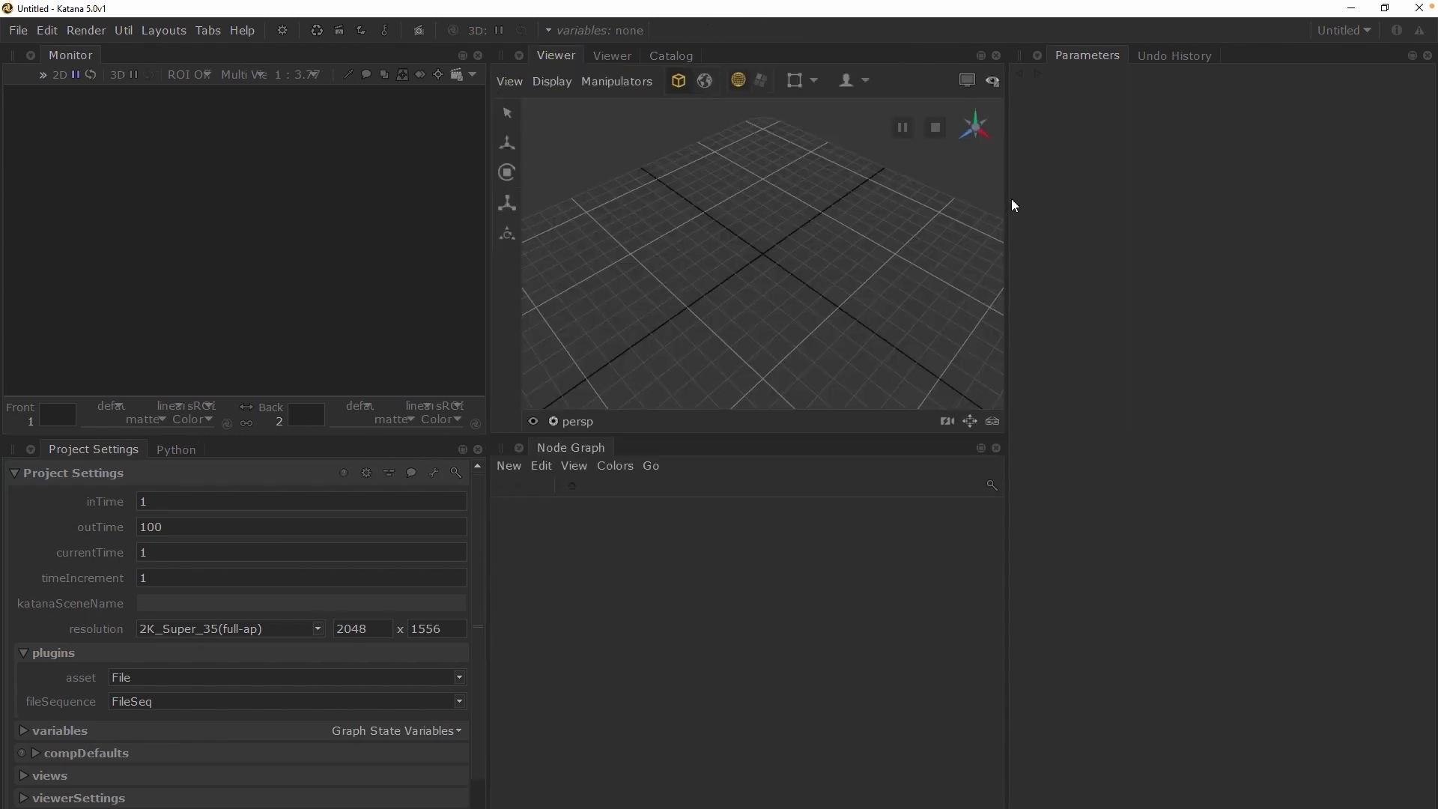
pyautogui.rightClick(1097, 53)
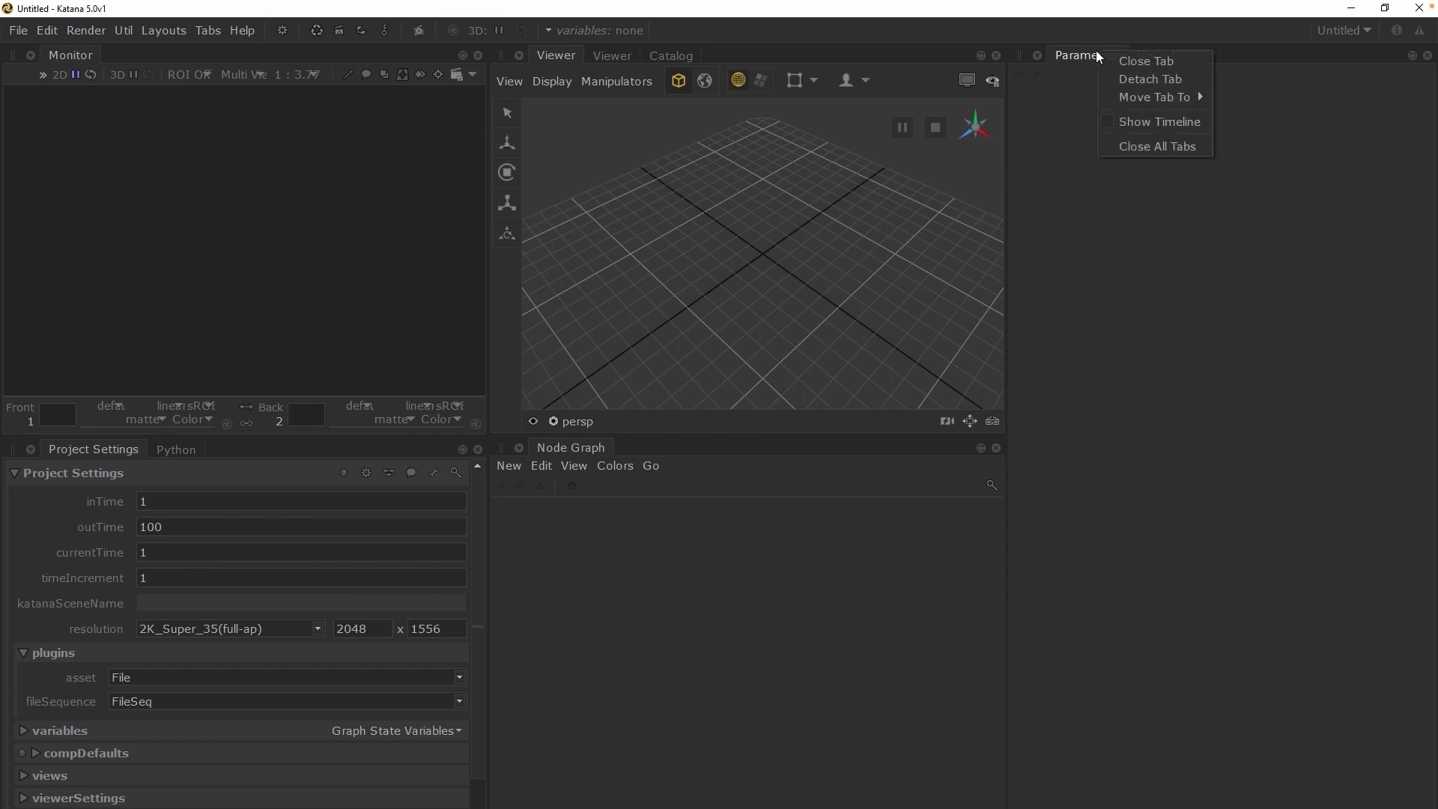
pyautogui.moveTo(1196, 107)
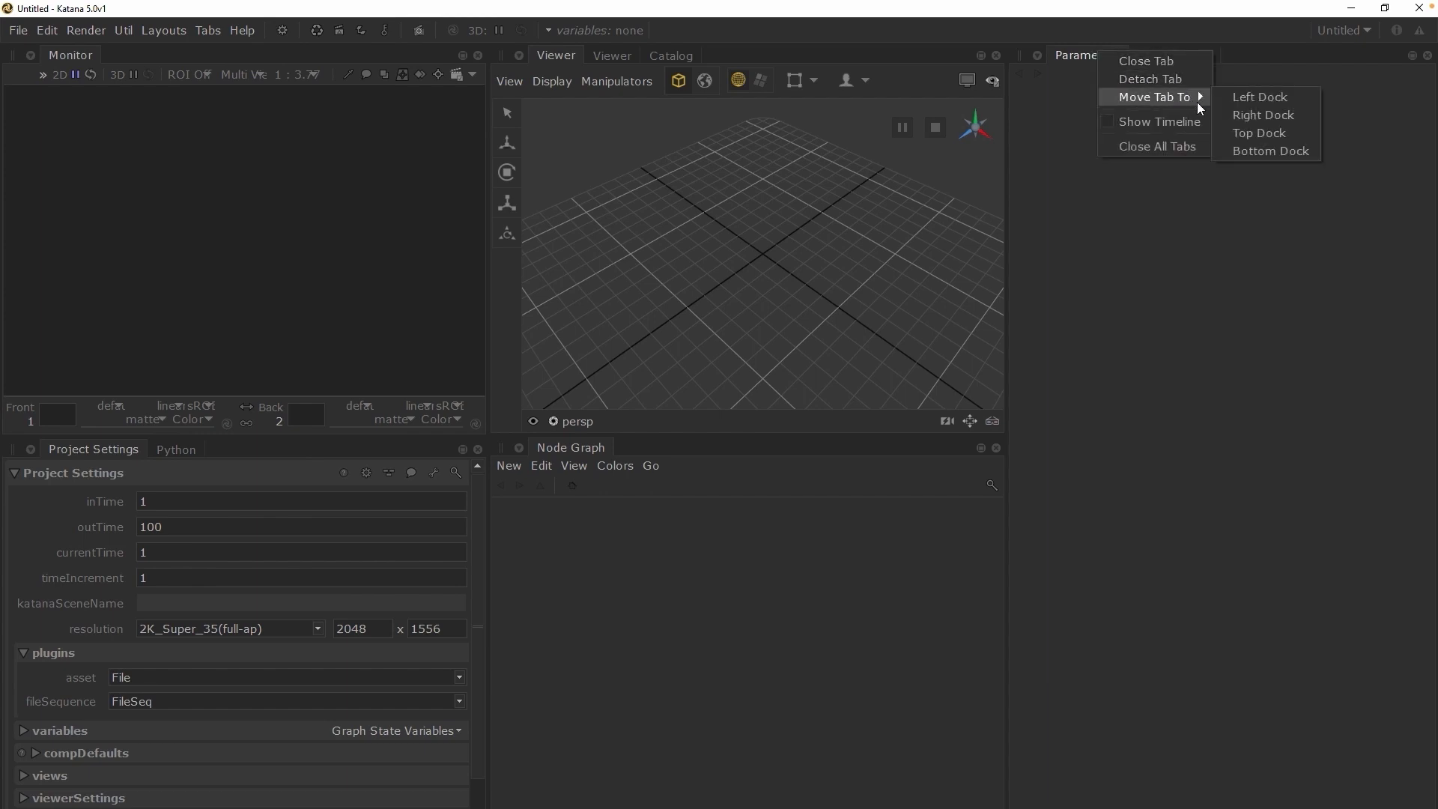
pyautogui.click(1304, 116)
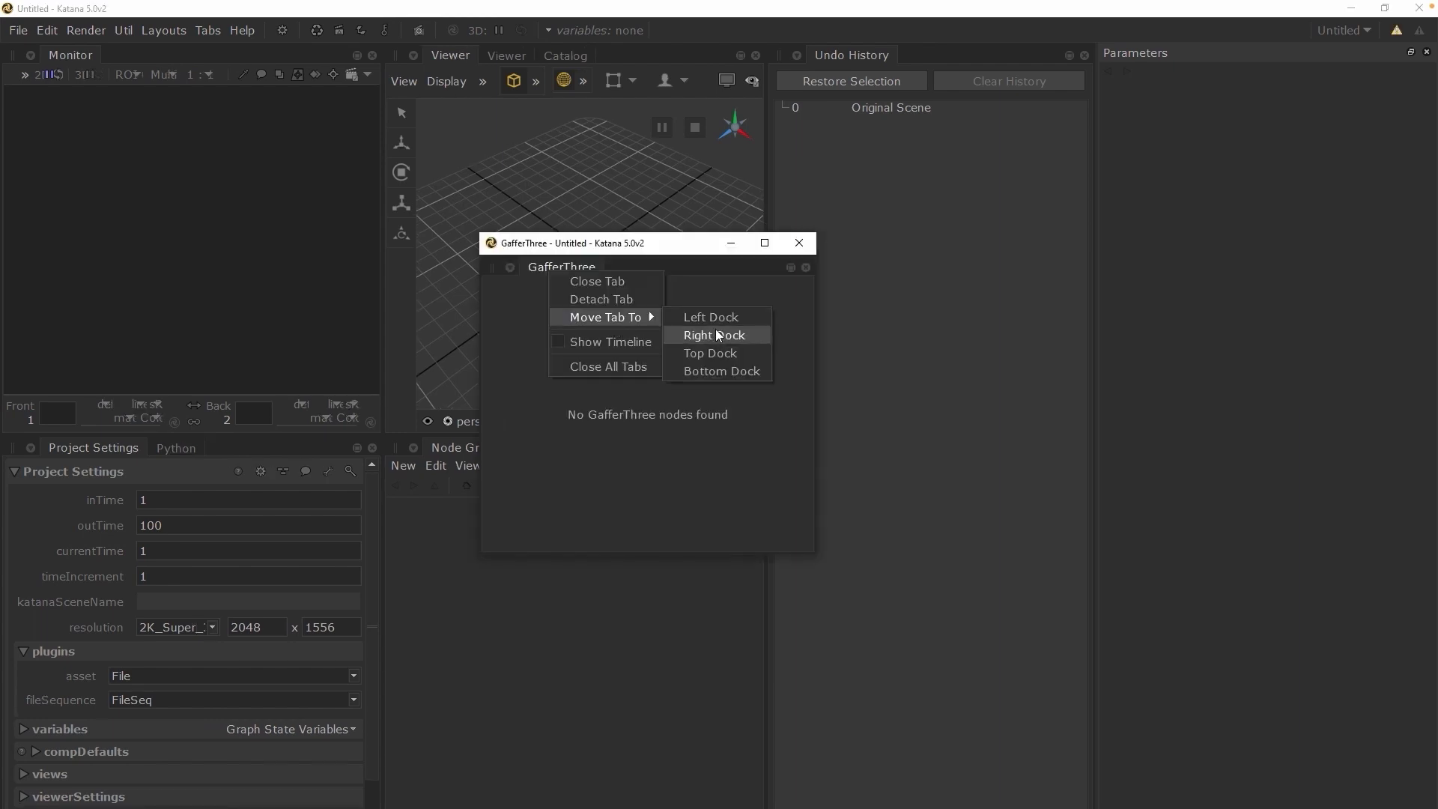
pyautogui.click(711, 335)
pyautogui.write('ga')
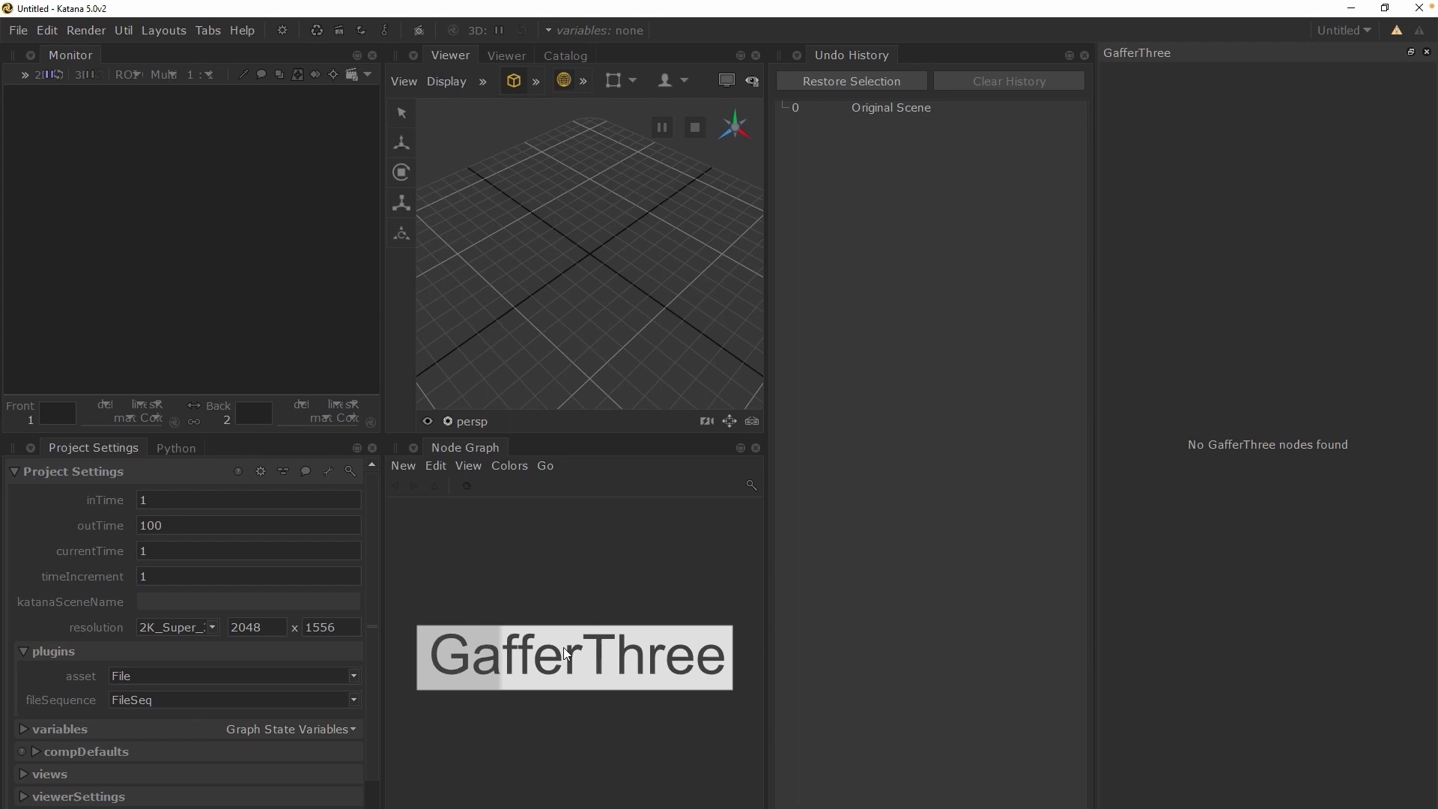
pyautogui.press('Return')
pyautogui.click(565, 645)
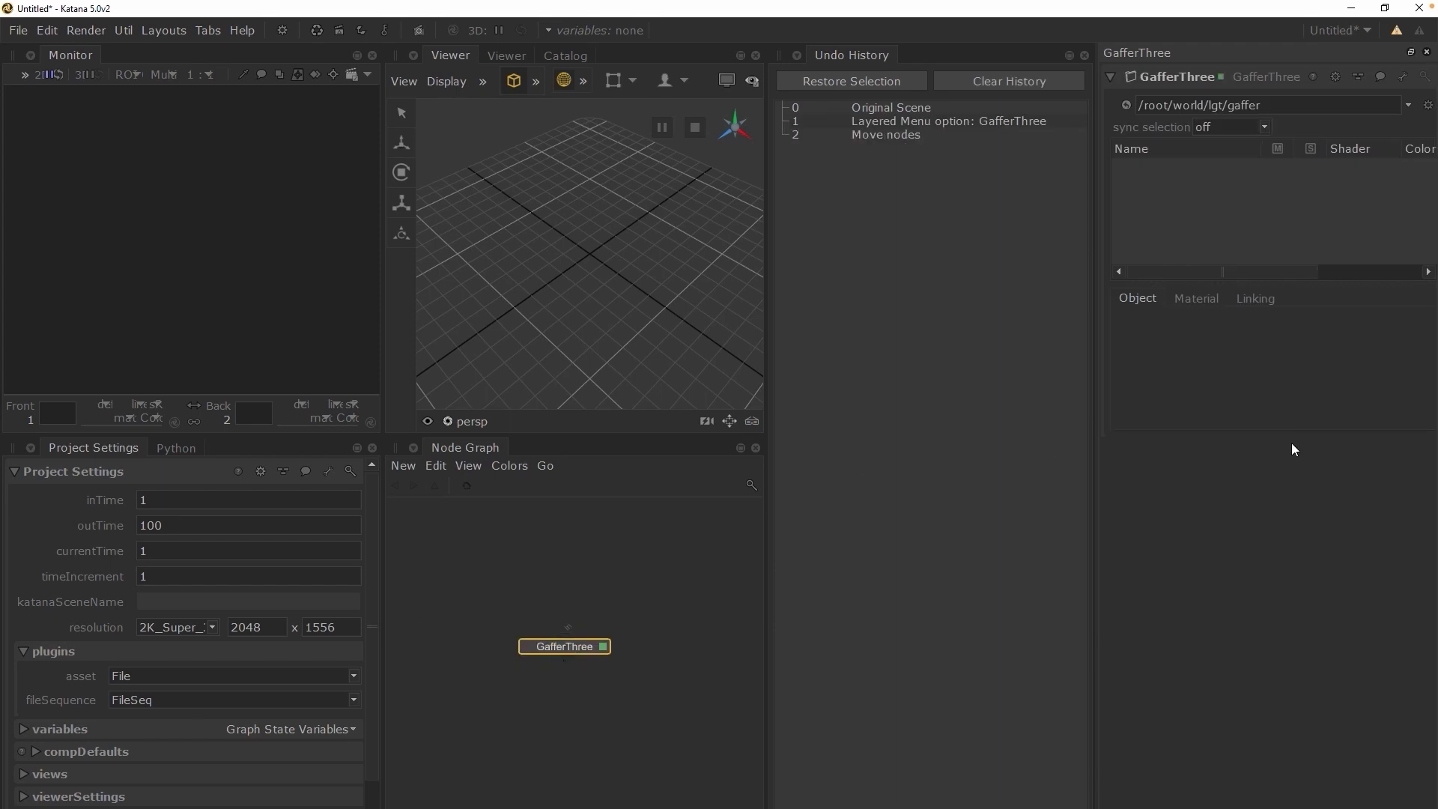
pyautogui.press('space')
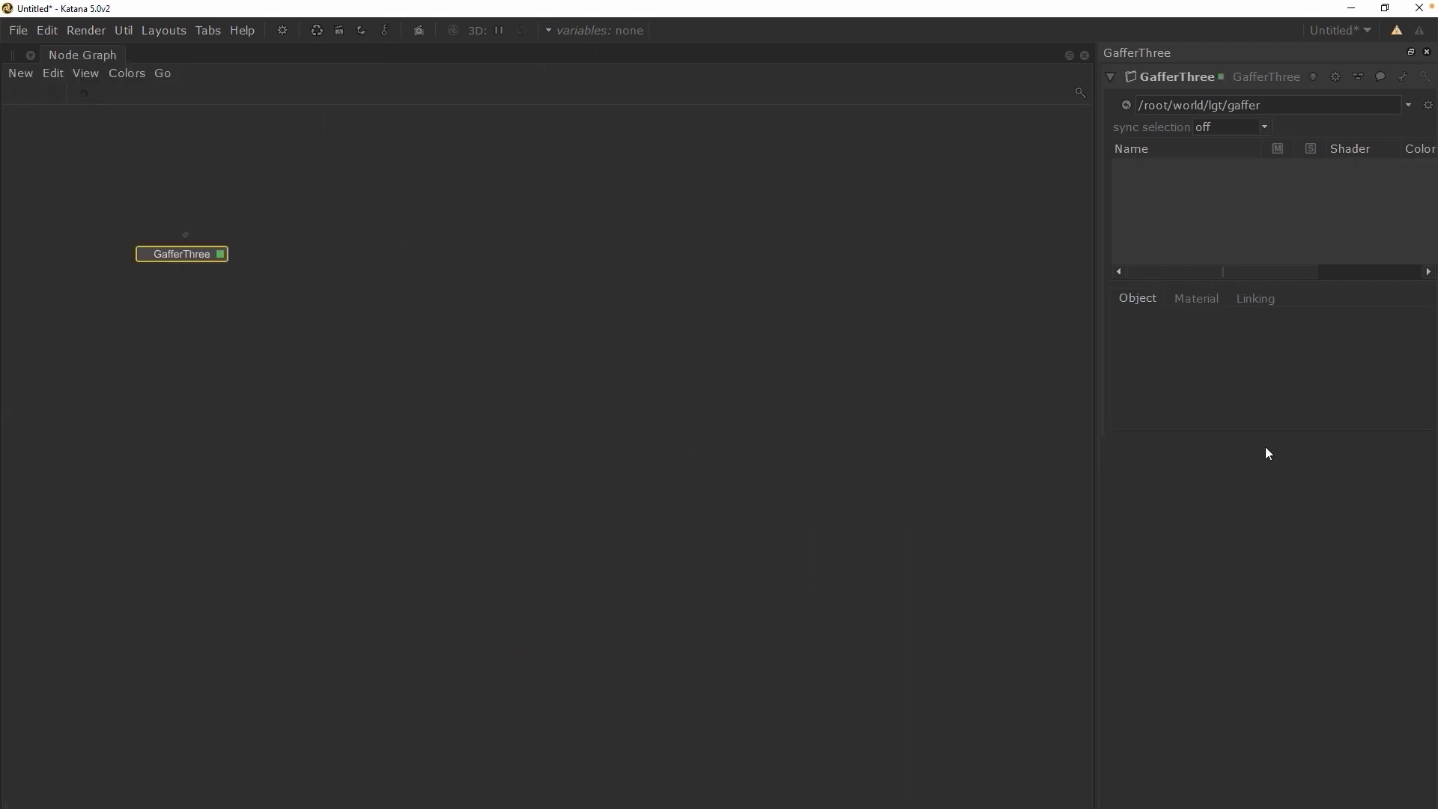
pyautogui.press('space')
pyautogui.press('space')
pyautogui.press('space')
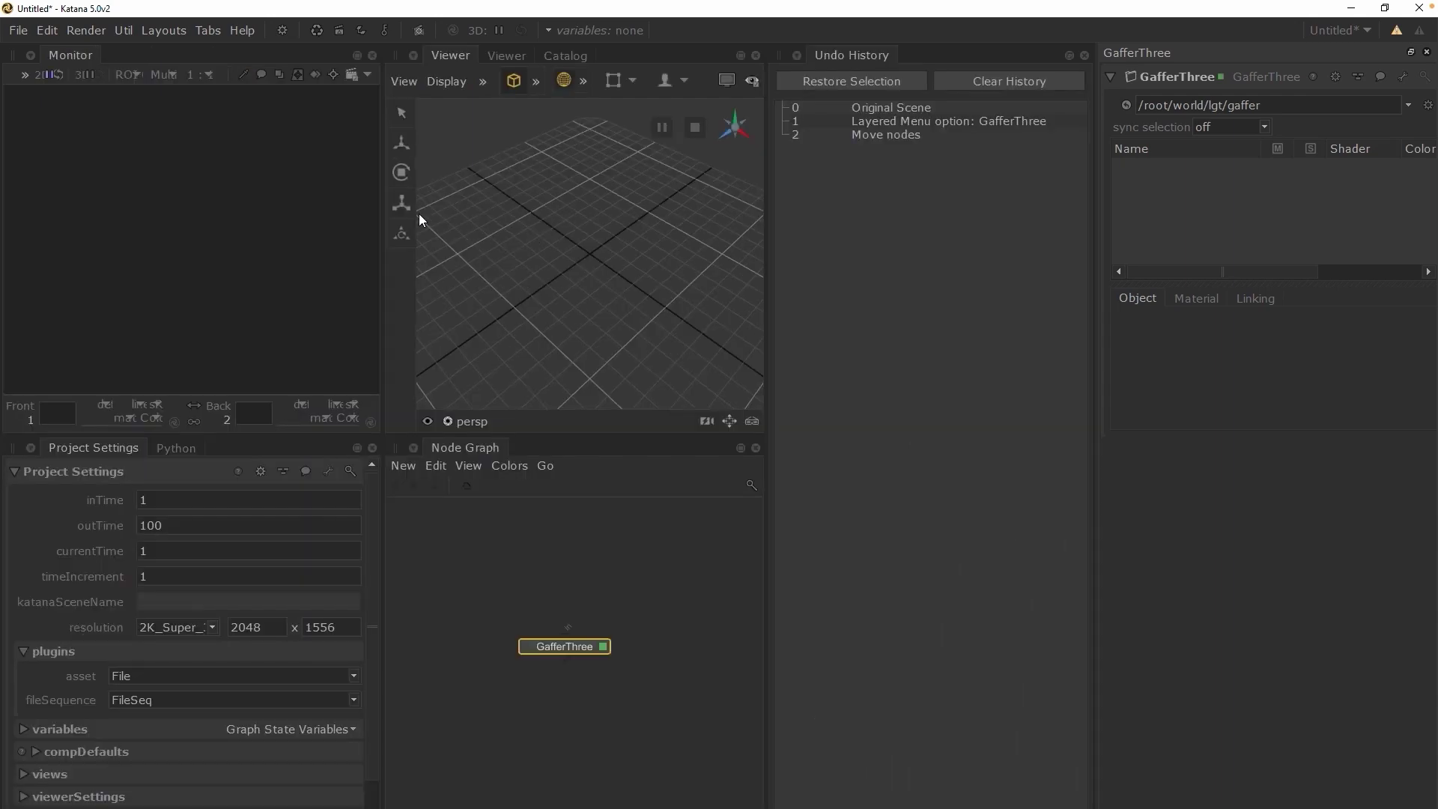
pyautogui.press('space')
pyautogui.press('space')
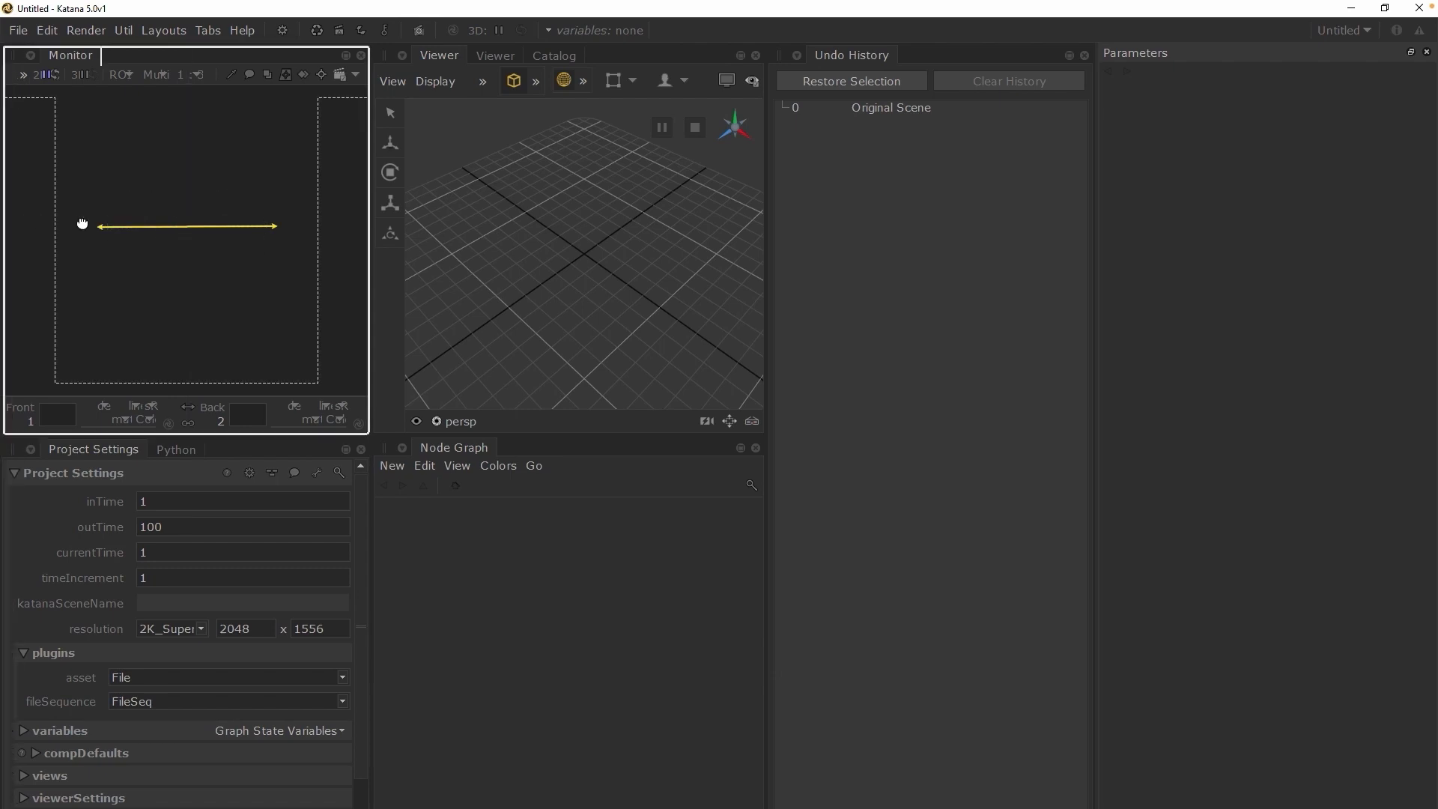
# Dock a second Viewer into the Monitor pane, then apply the Lighting layout
pyautogui.moveTo(41, 222); pyautogui.dragTo(33, 212)
pyautogui.click(171, 32)
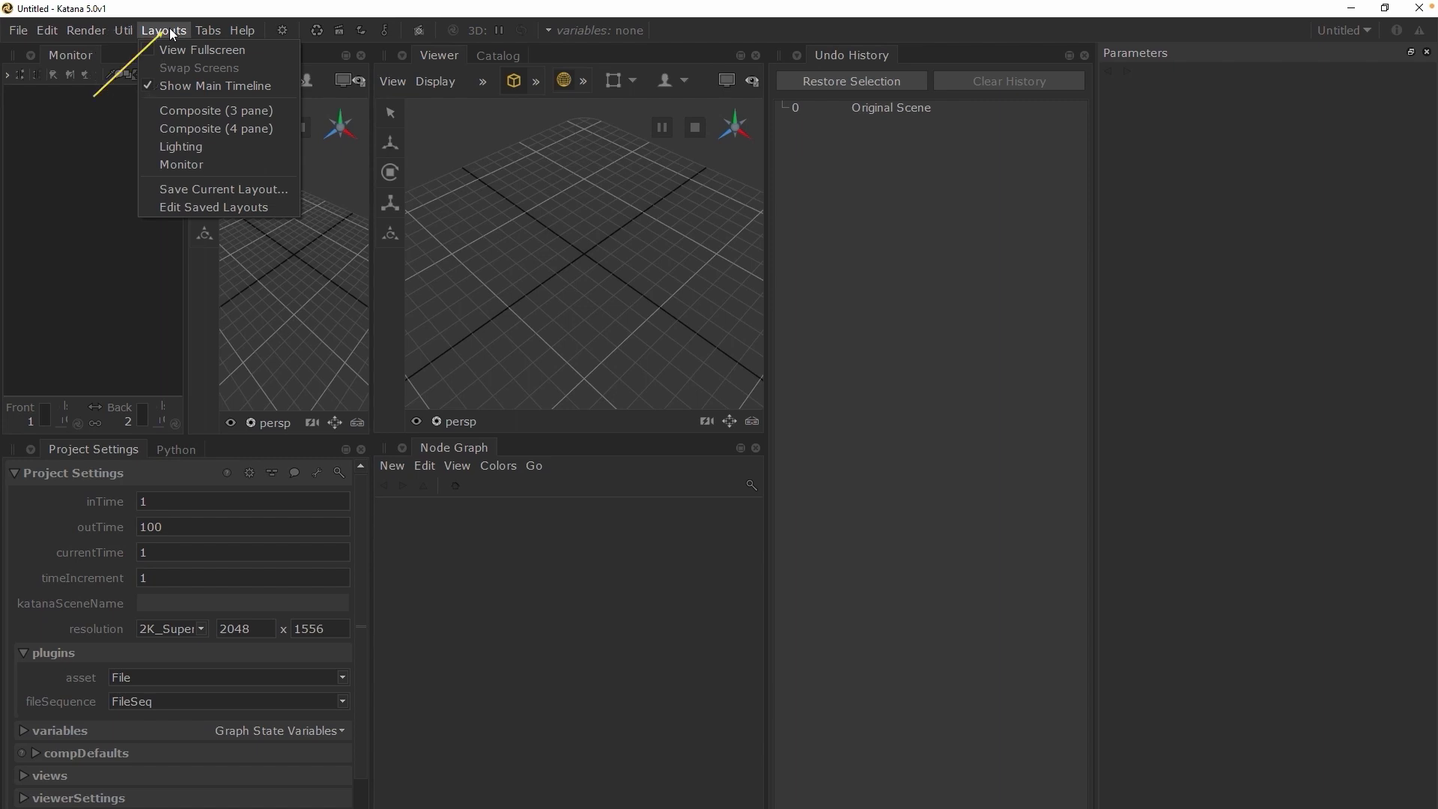
pyautogui.click(200, 148)
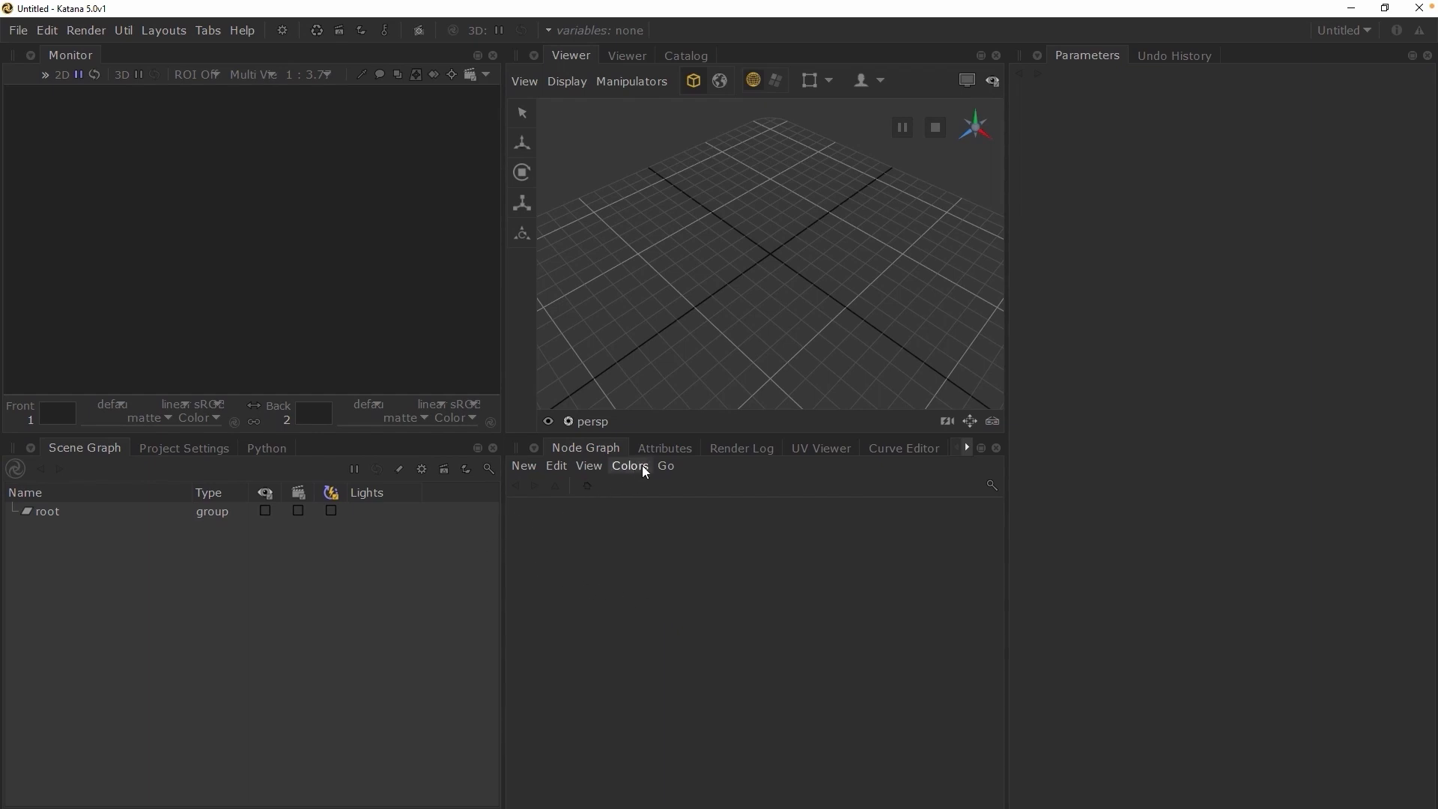
# Detach the Attributes tab and dock it in a new pane beneath Parameters
pyautogui.click(656, 448)
pyautogui.rightClick(658, 448)
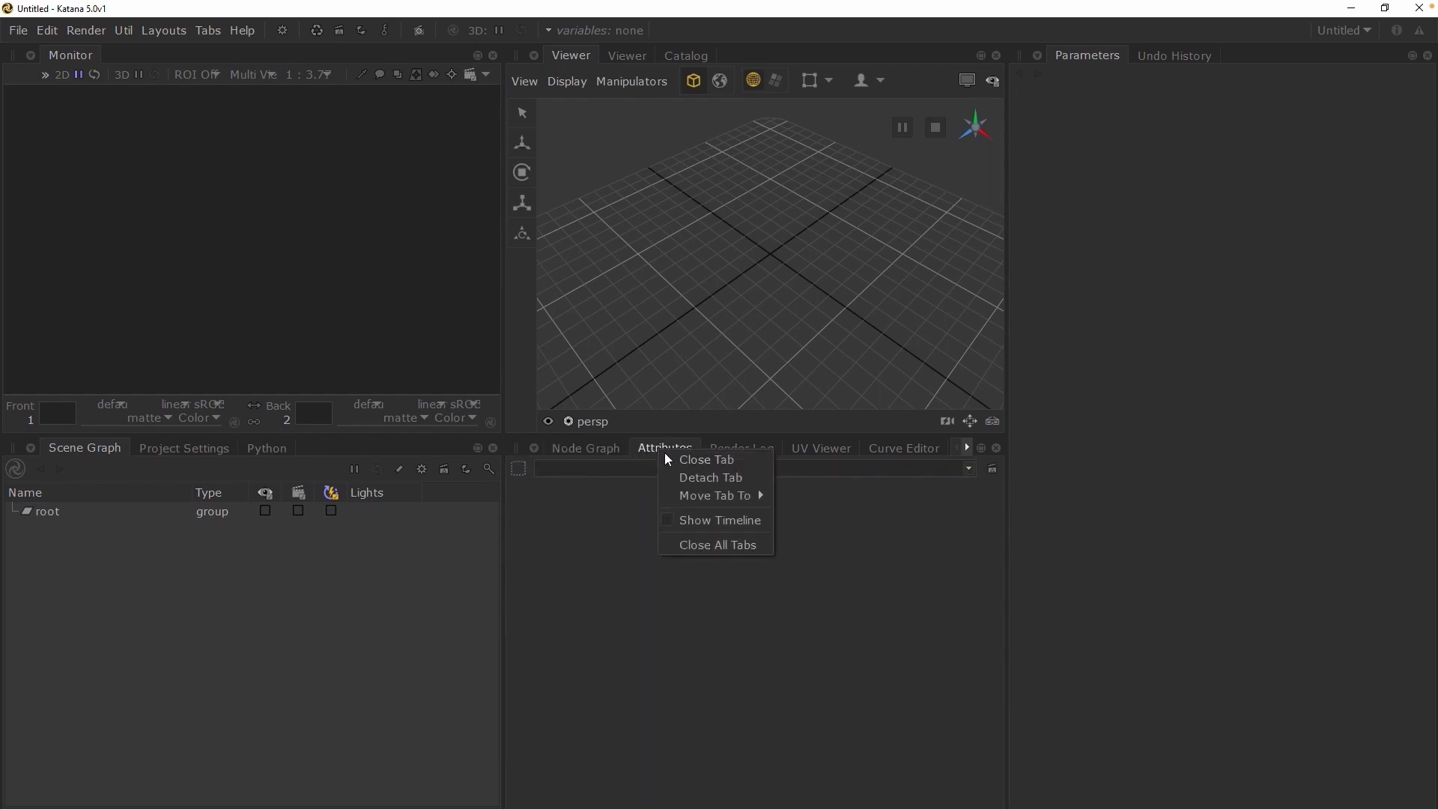
pyautogui.click(688, 477)
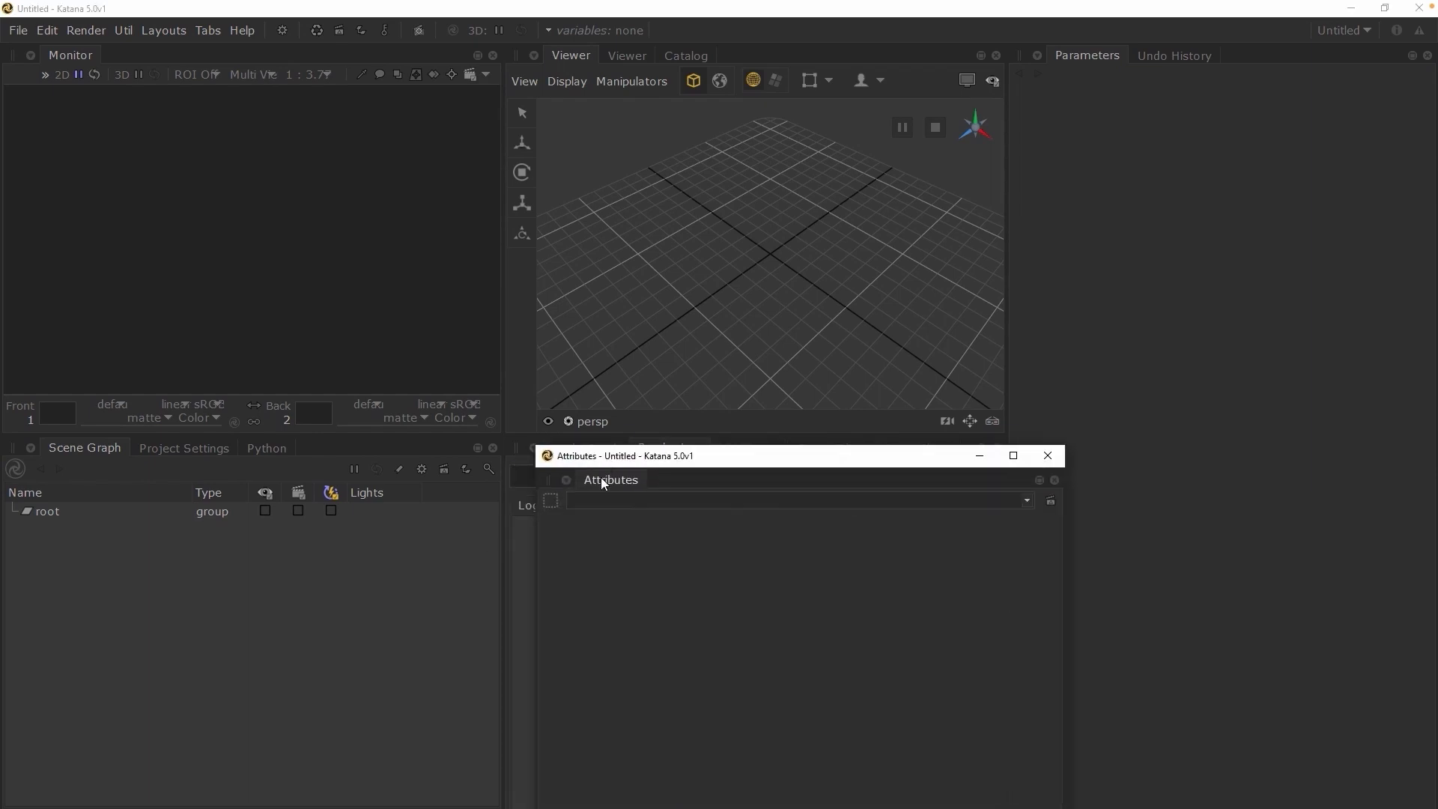
pyautogui.moveTo(849, 556); pyautogui.dragTo(1307, 805)
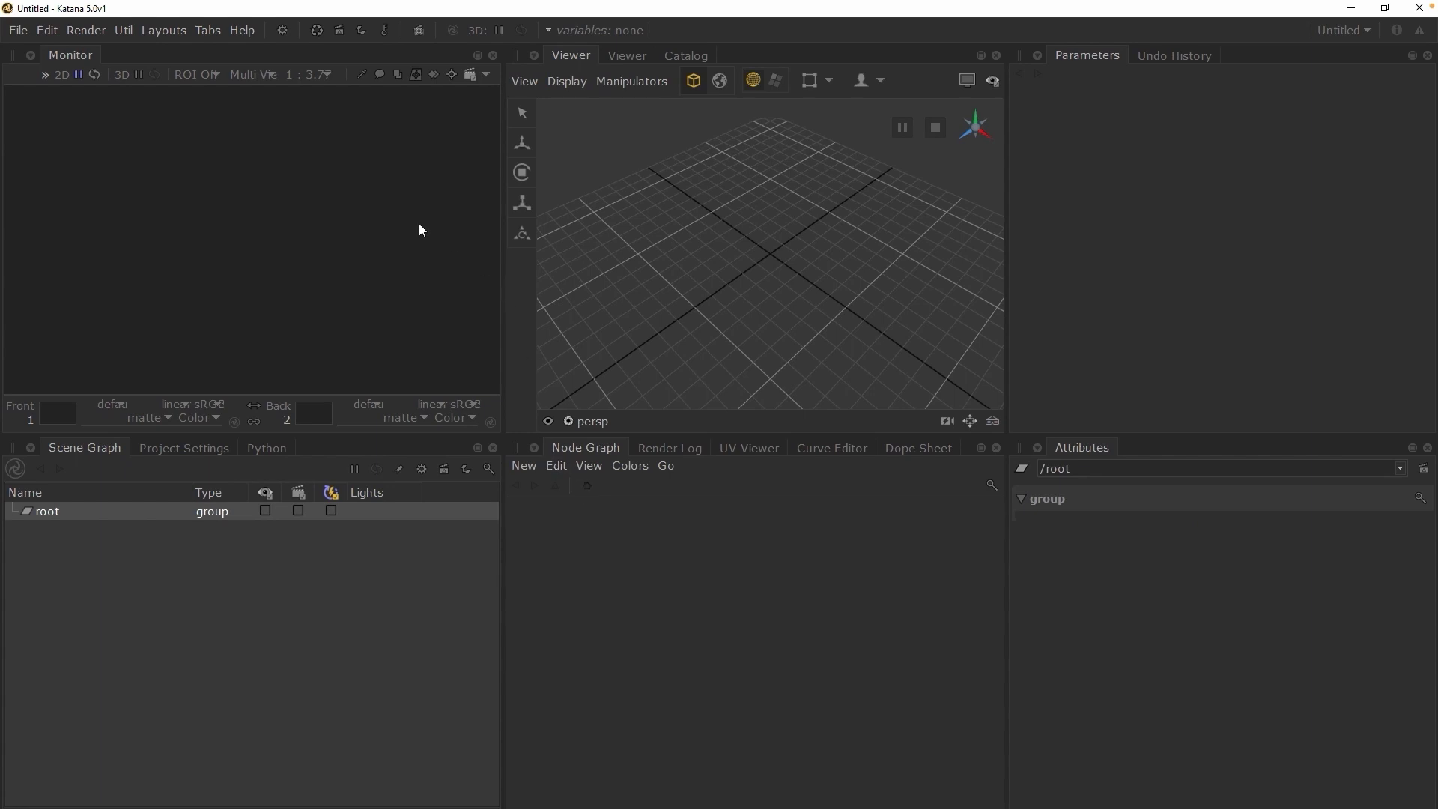
# Save the current workspace as a layout named 'custom'
pyautogui.click(174, 30)
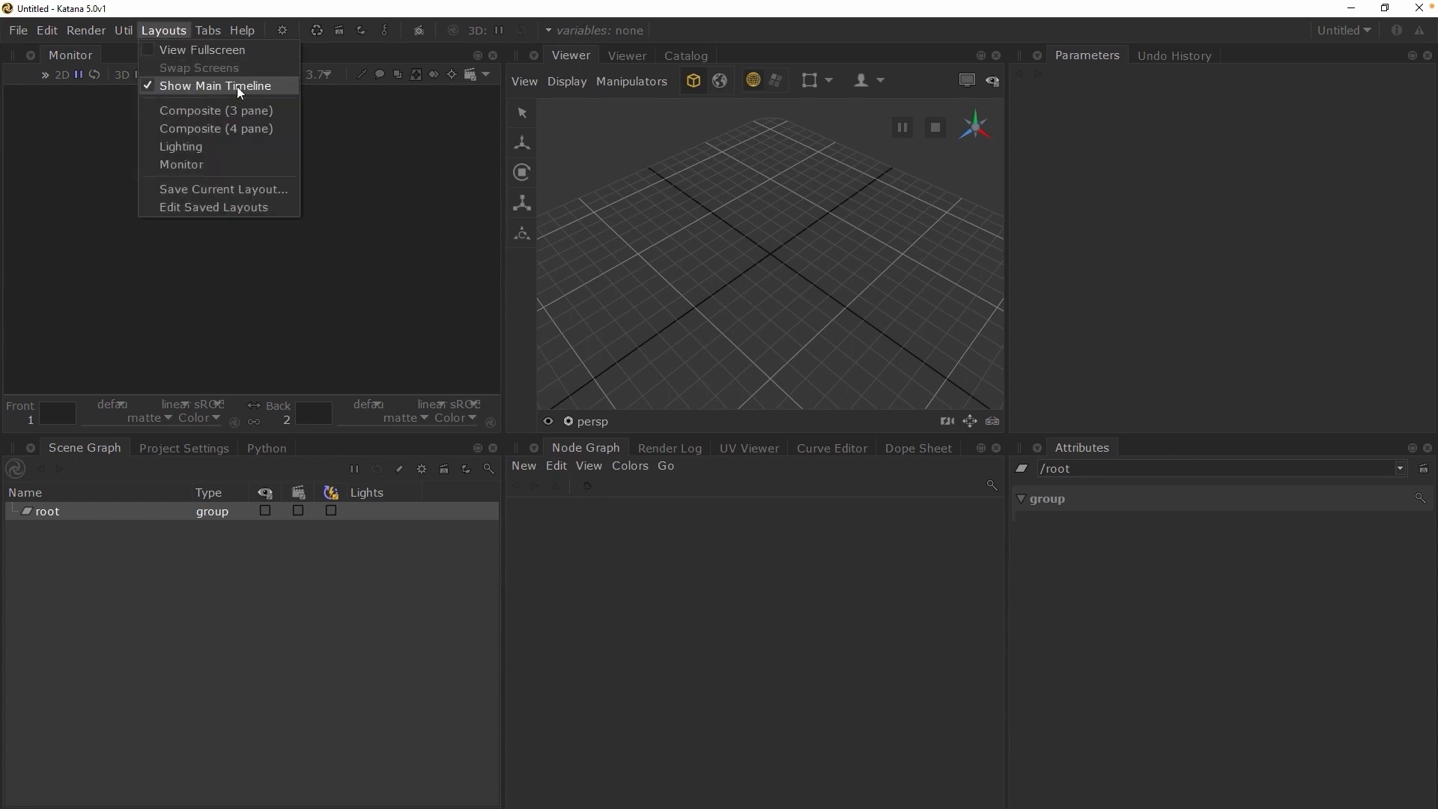
pyautogui.click(253, 188)
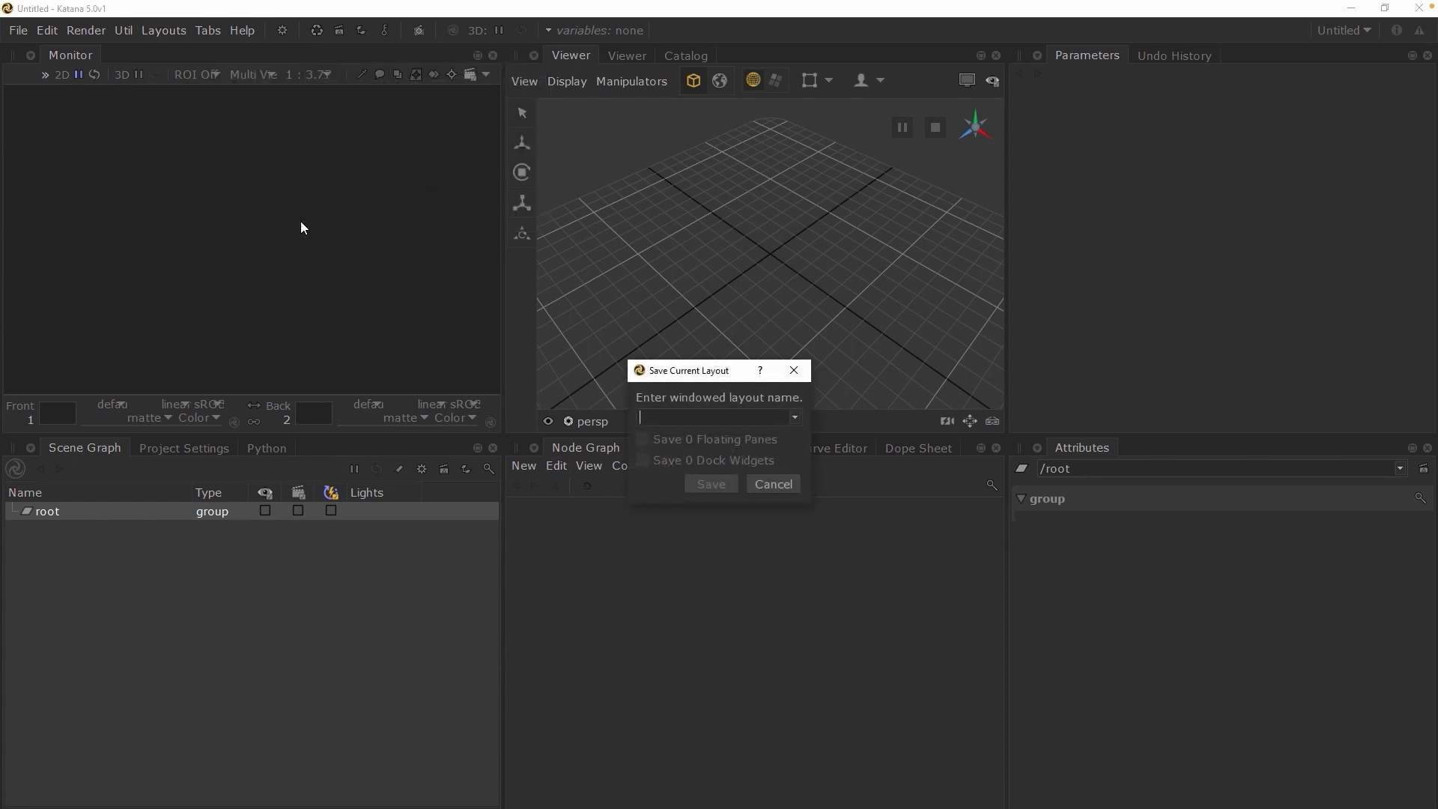
pyautogui.write('custom')
pyautogui.click(704, 483)
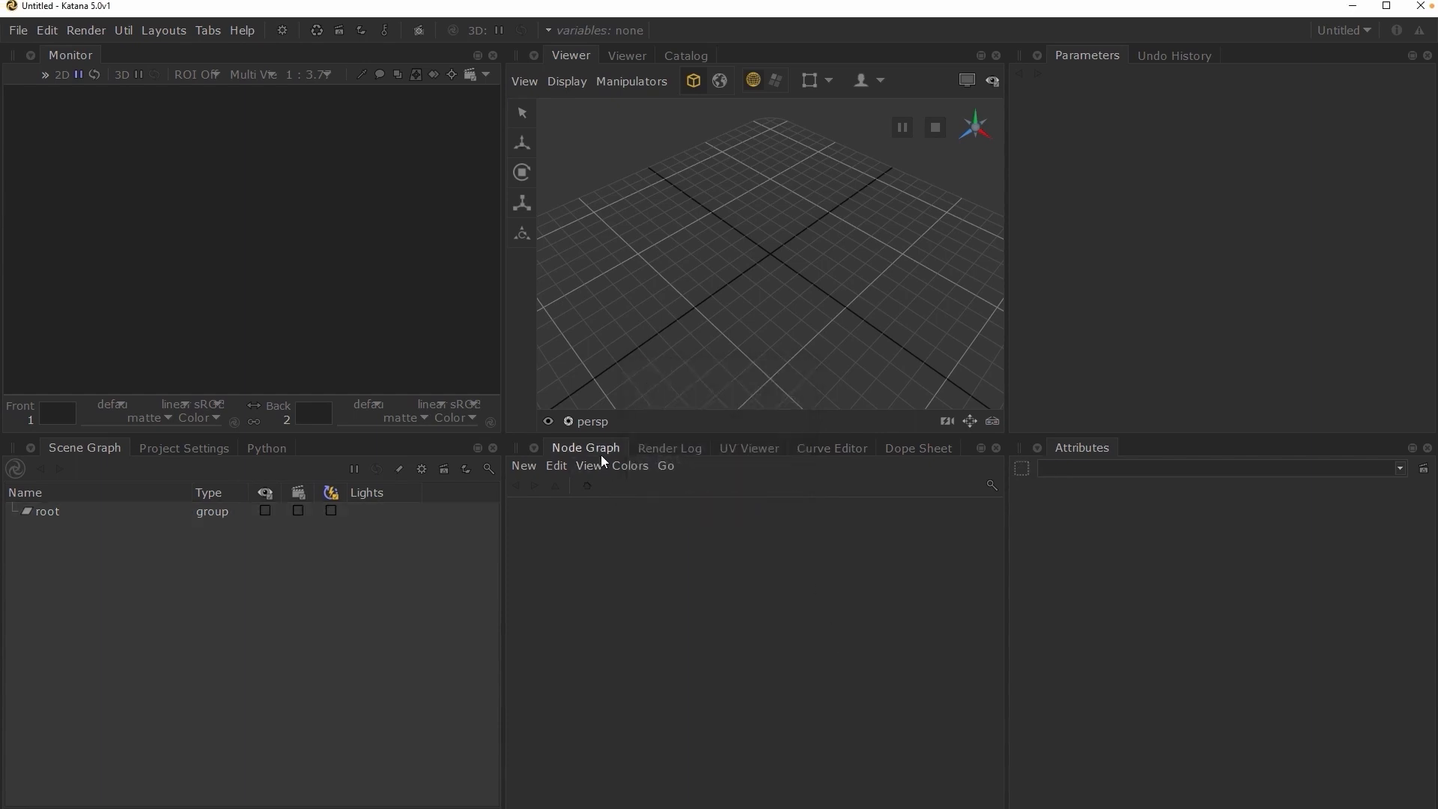
# Detach Node Graph into a floating window, place Parameters beside it, and shift the main window right
pyautogui.rightClick(592, 448)
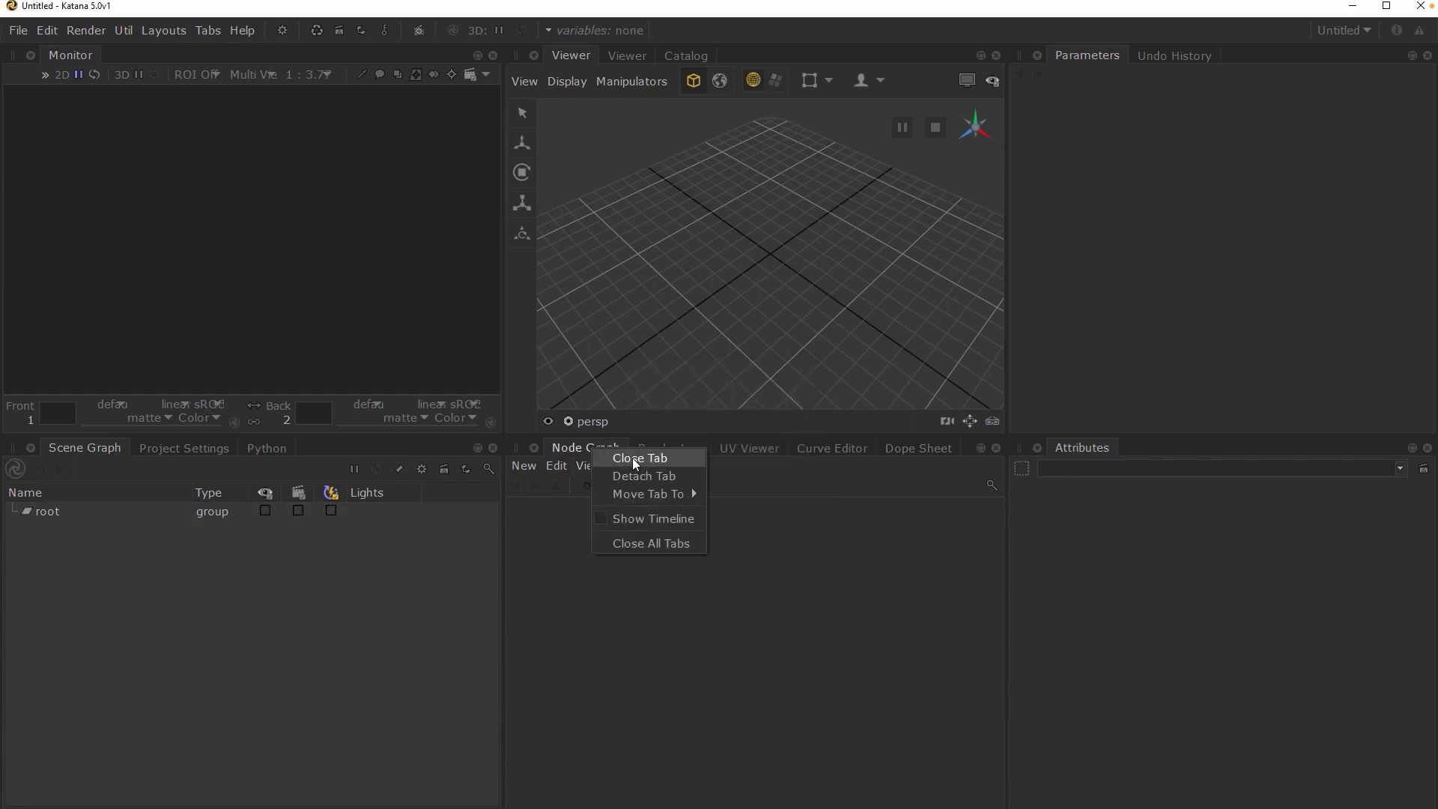
pyautogui.click(682, 476)
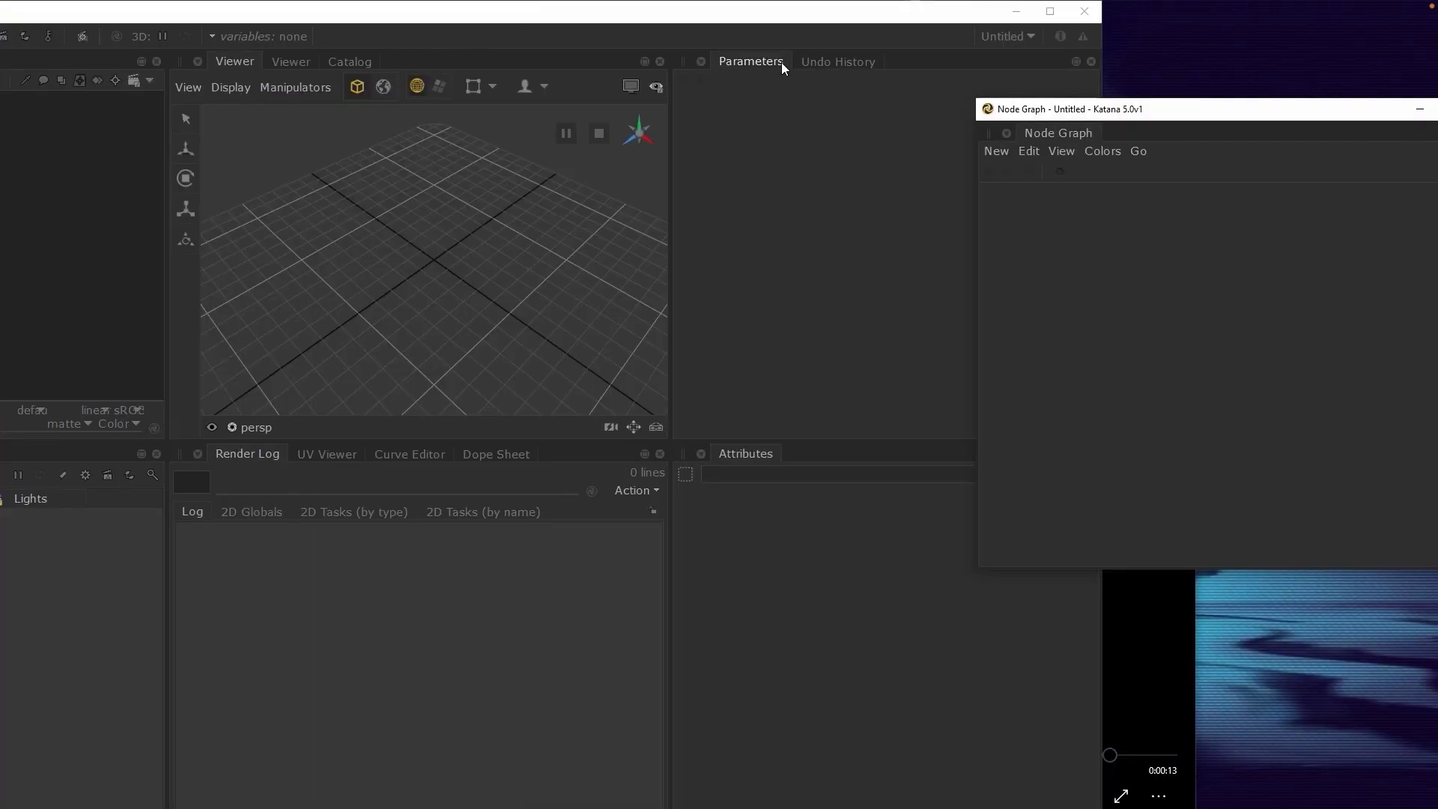
pyautogui.moveTo(784, 61); pyautogui.dragTo(1399, 381)
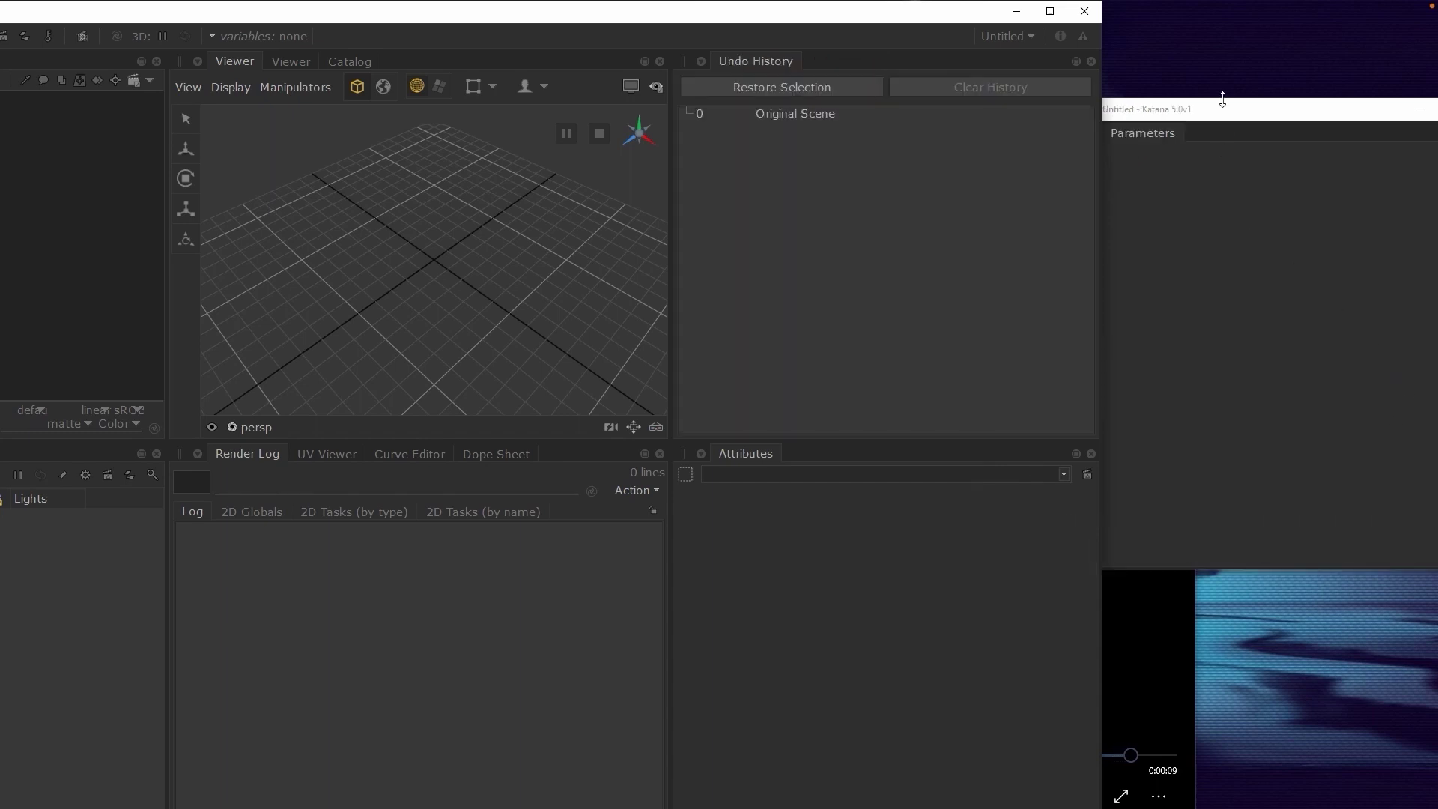
pyautogui.moveTo(1226, 104); pyautogui.dragTo(980, 133)
pyautogui.moveTo(898, 164); pyautogui.dragTo(1210, 298)
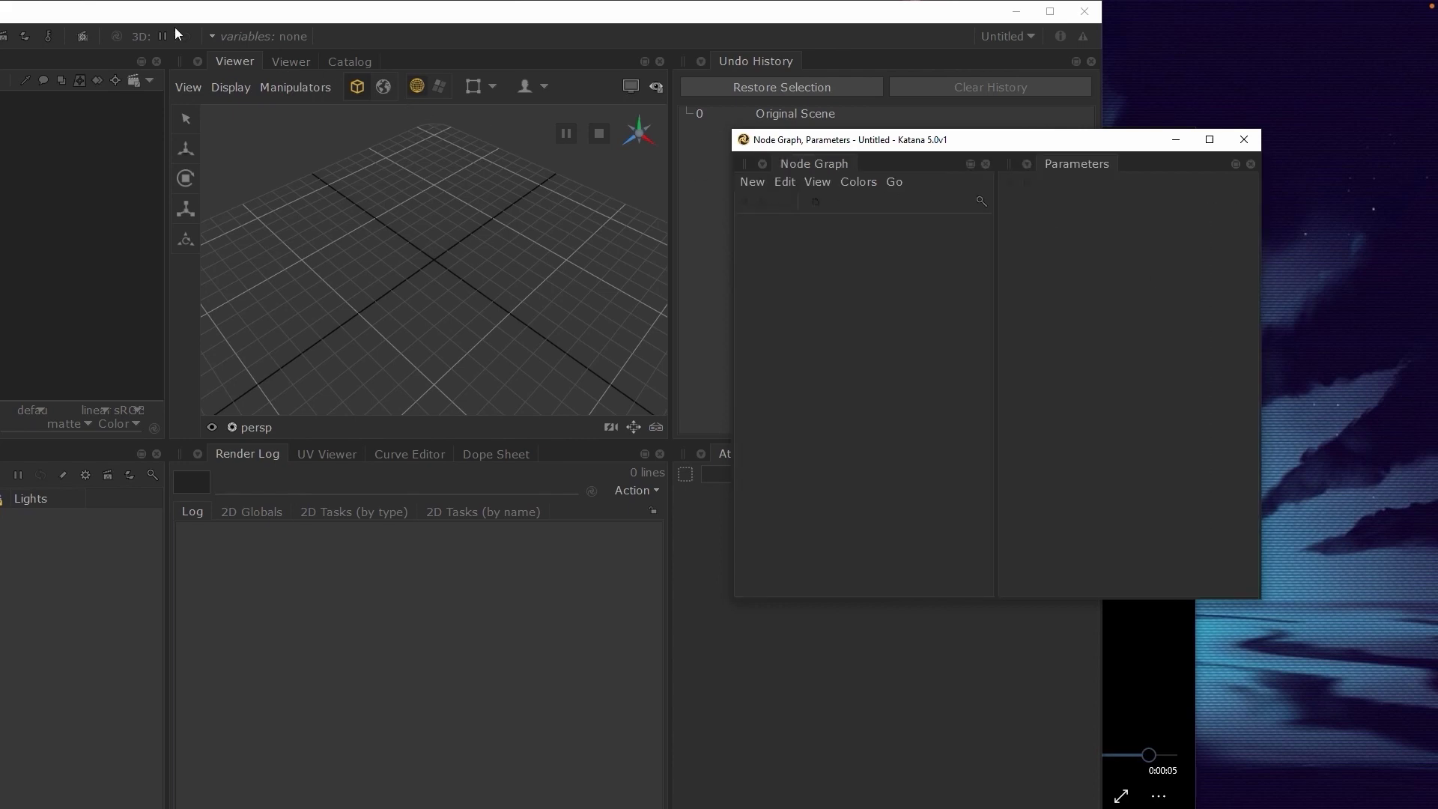
pyautogui.moveTo(200, 16); pyautogui.dragTo(277, 21)
pyautogui.moveTo(105, 11); pyautogui.dragTo(243, 18)
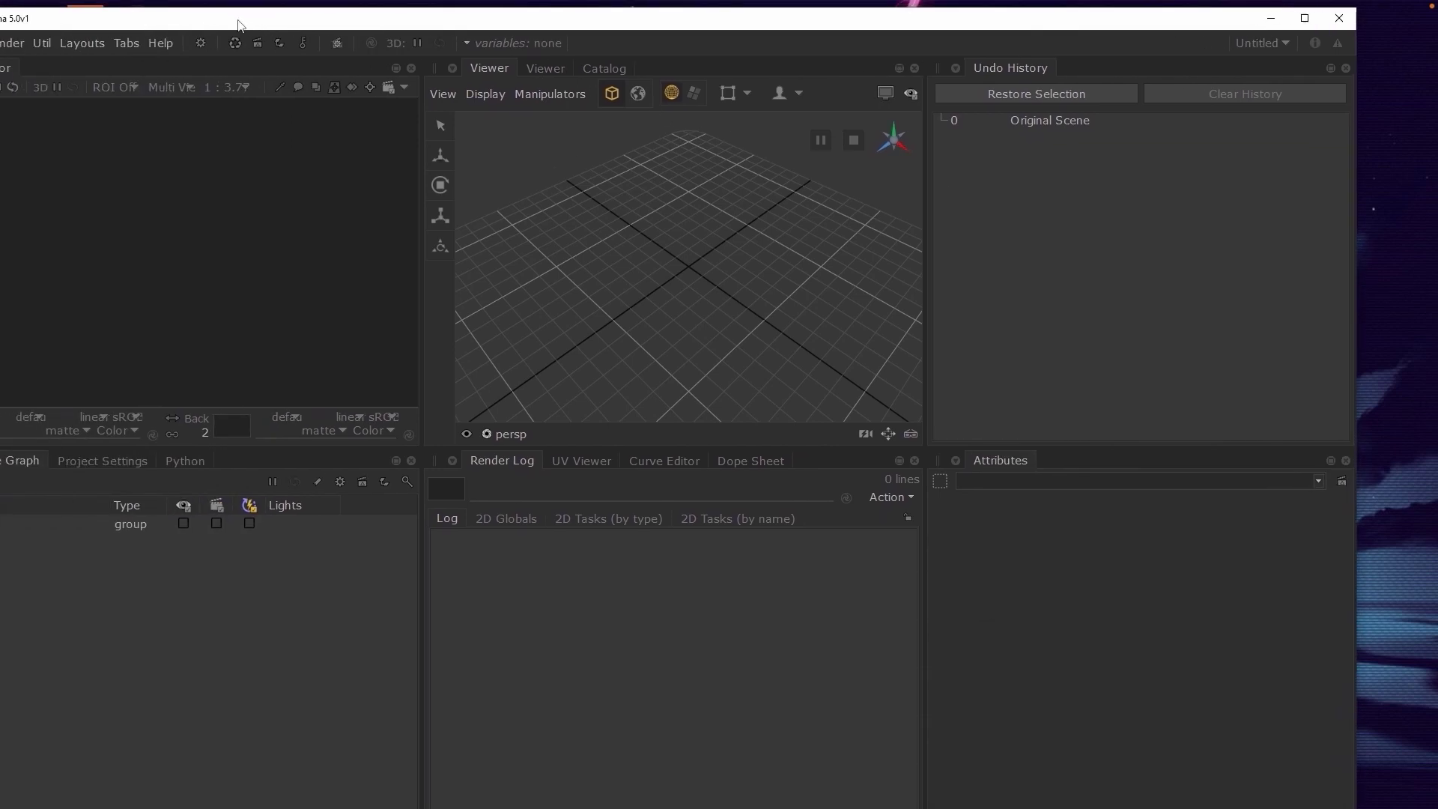
# Name the new layout 'customDual' and tick the option to save 1 floating pane
pyautogui.click(88, 46)
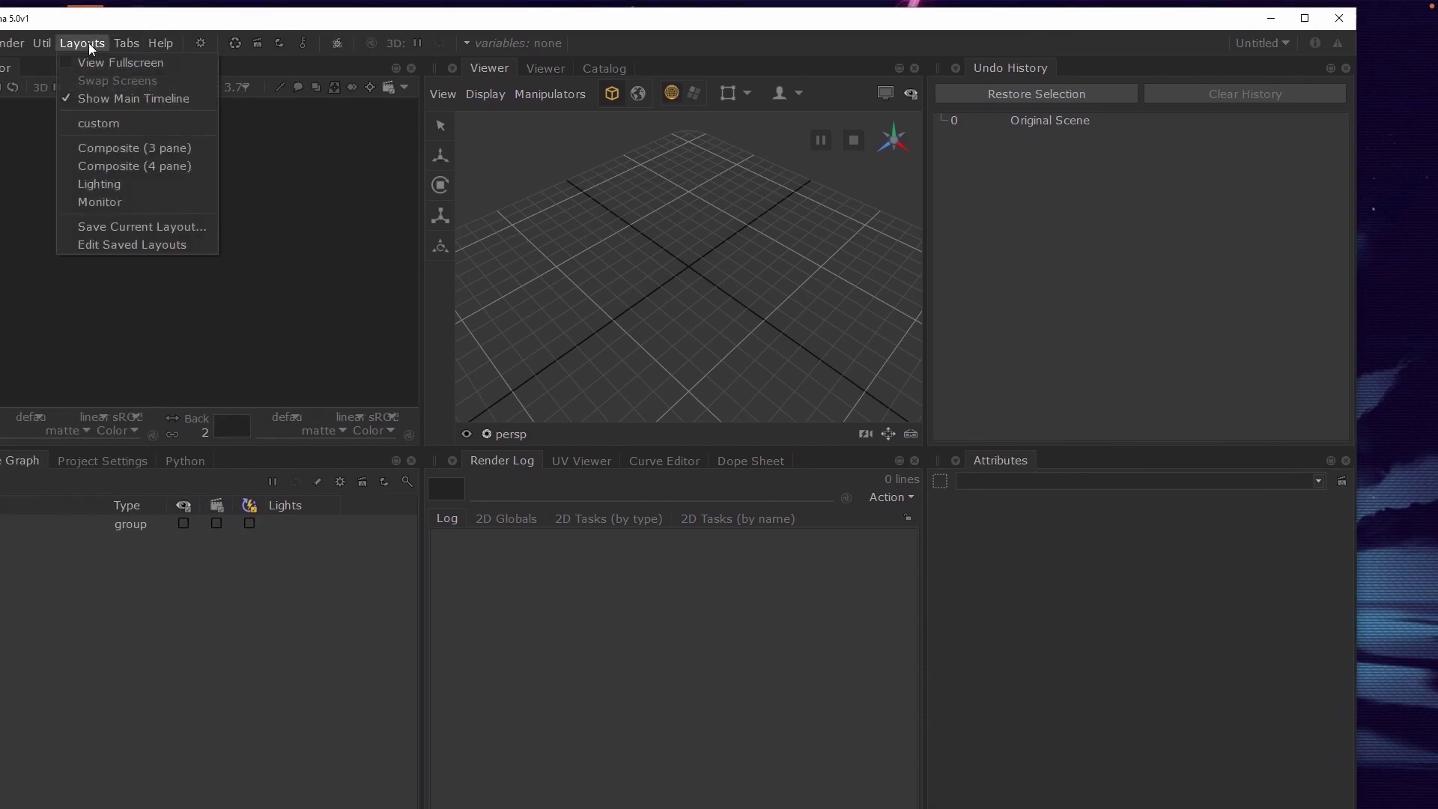
pyautogui.click(136, 224)
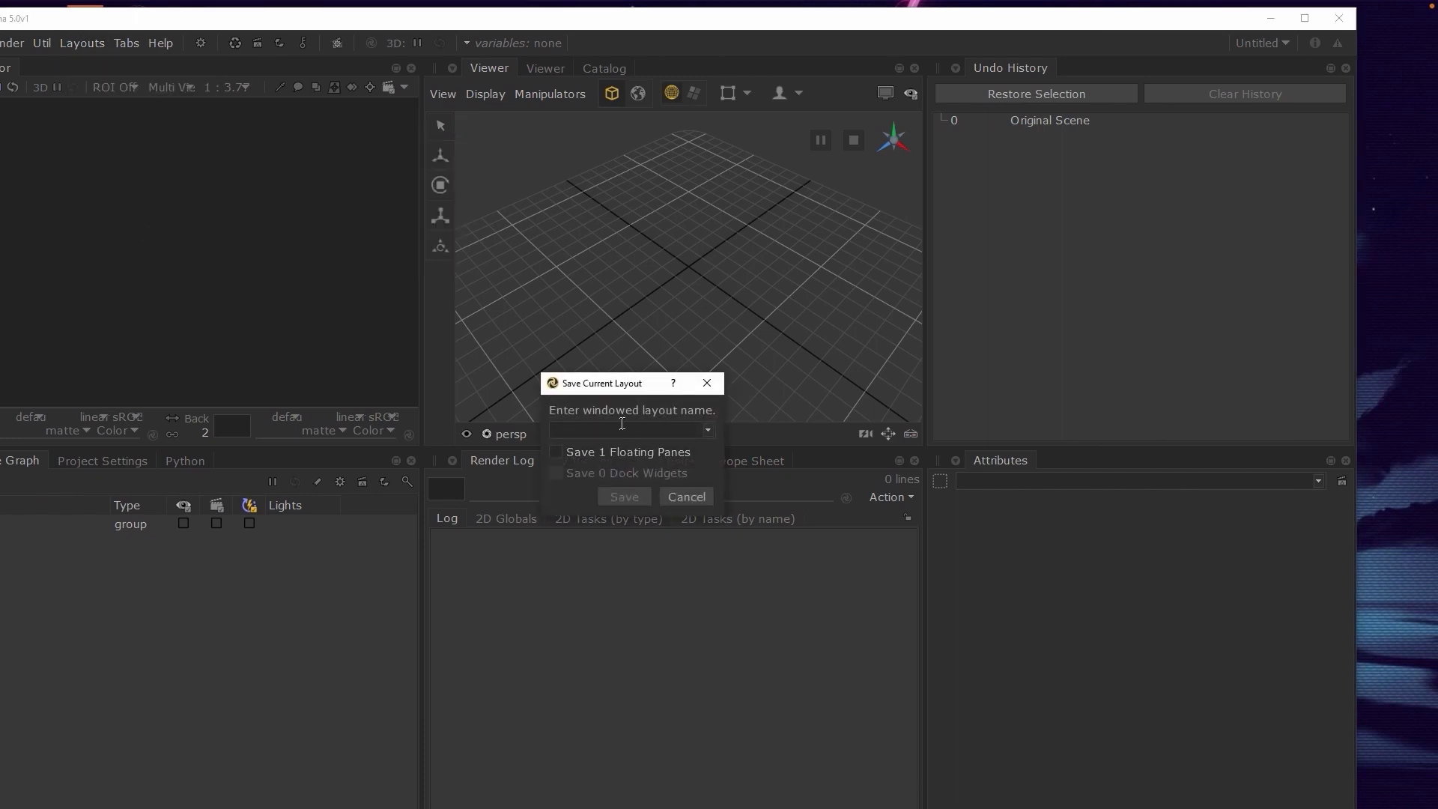
pyautogui.write('customDual')
pyautogui.click(640, 451)
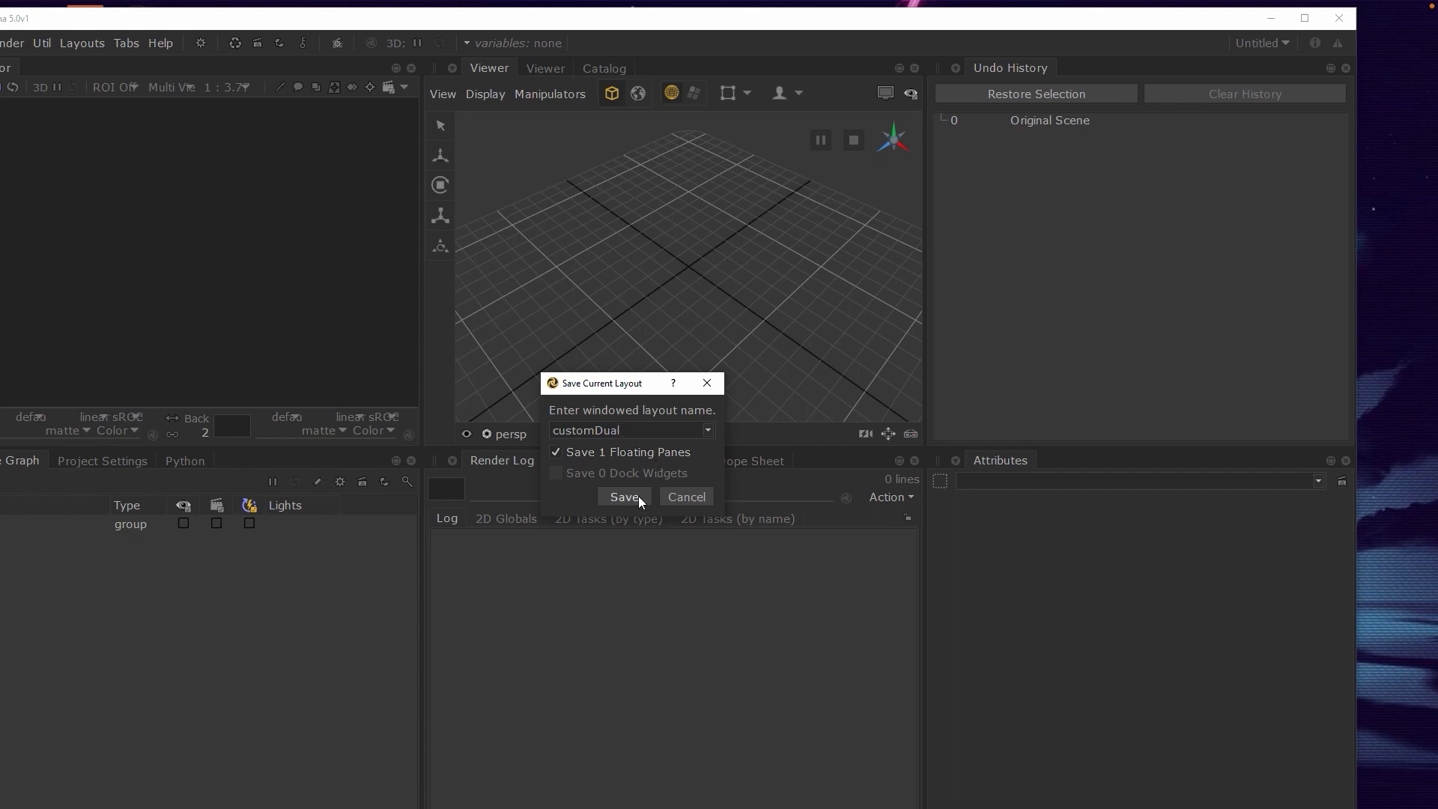